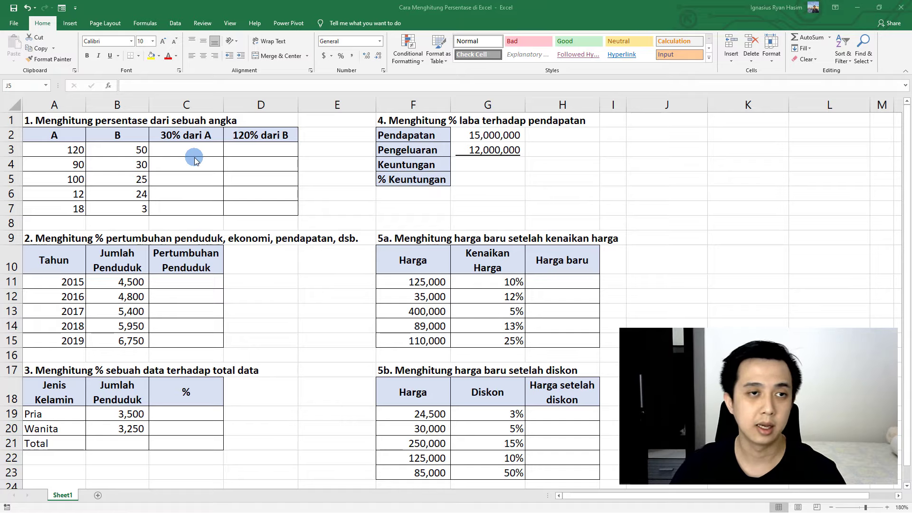
- Enter =30%*A3 in C3 and fill it down to C7, giving 36, 27, 30, 3.6 and 5.4
click(175, 151)
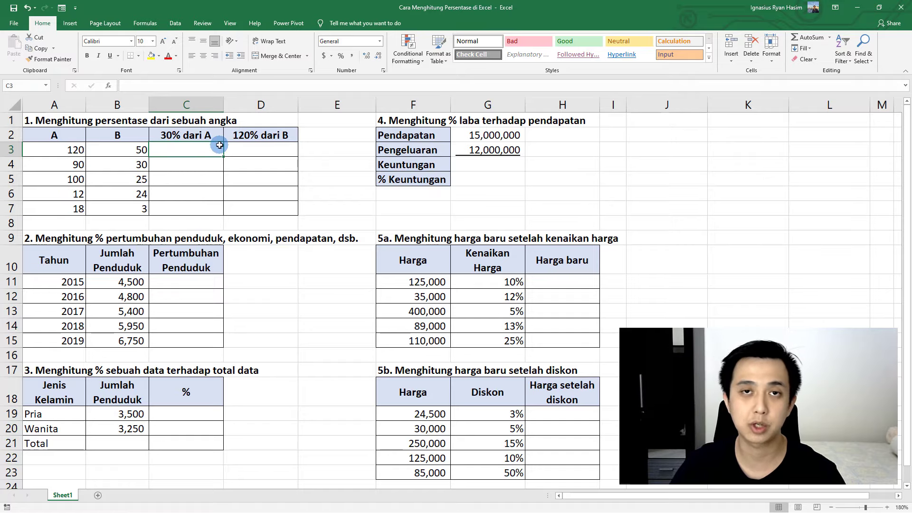
text(=)
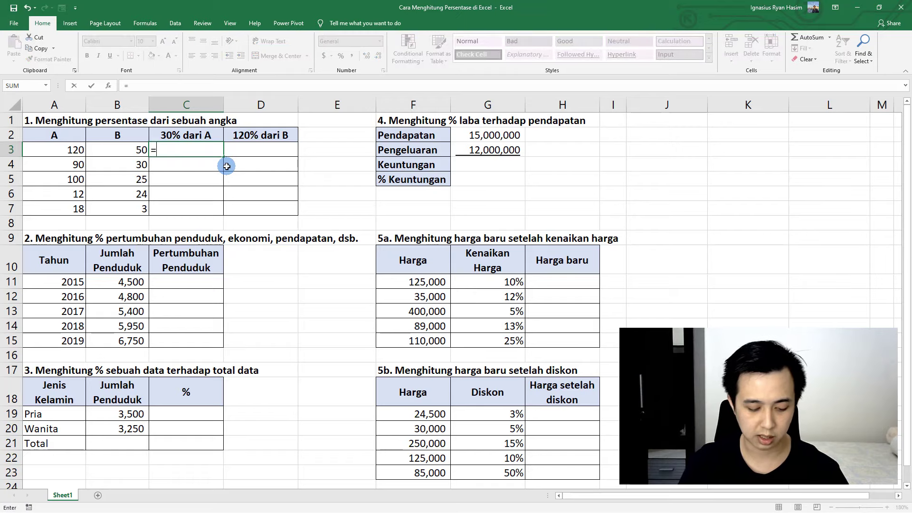
text(30)
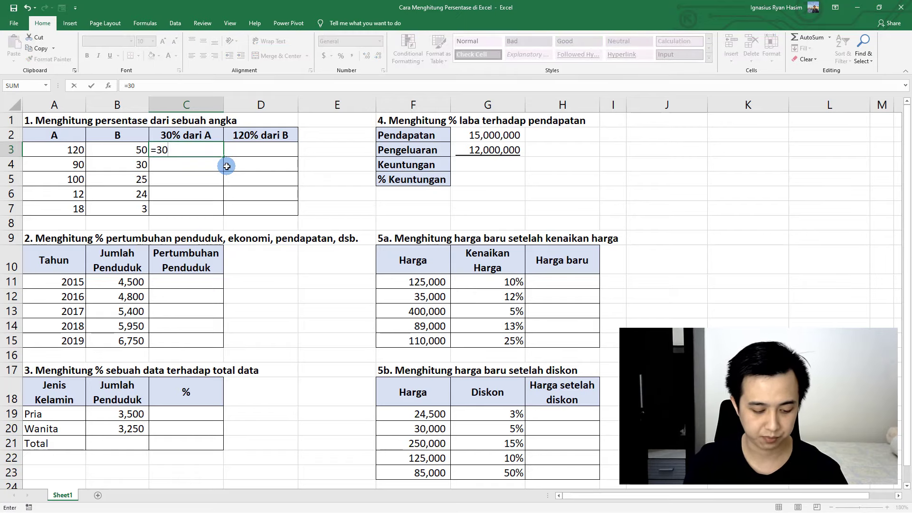
text(%*)
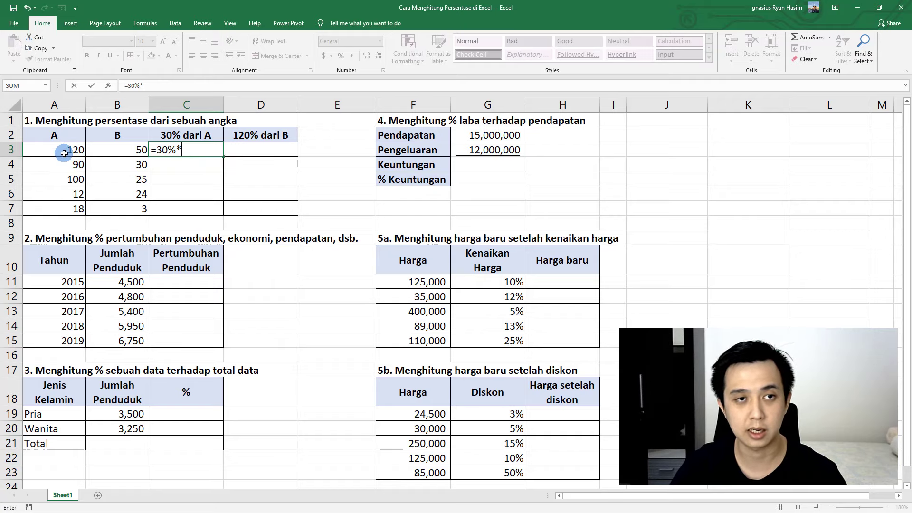
click(64, 152)
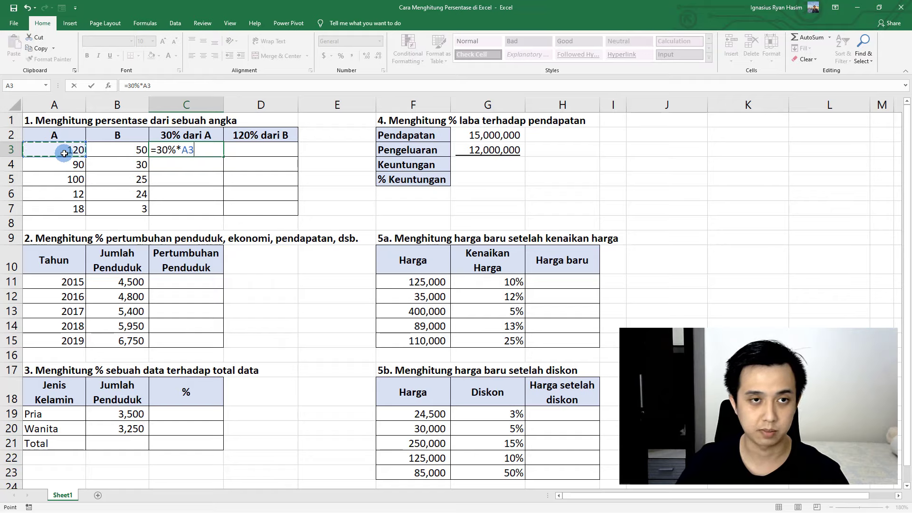
key(Return)
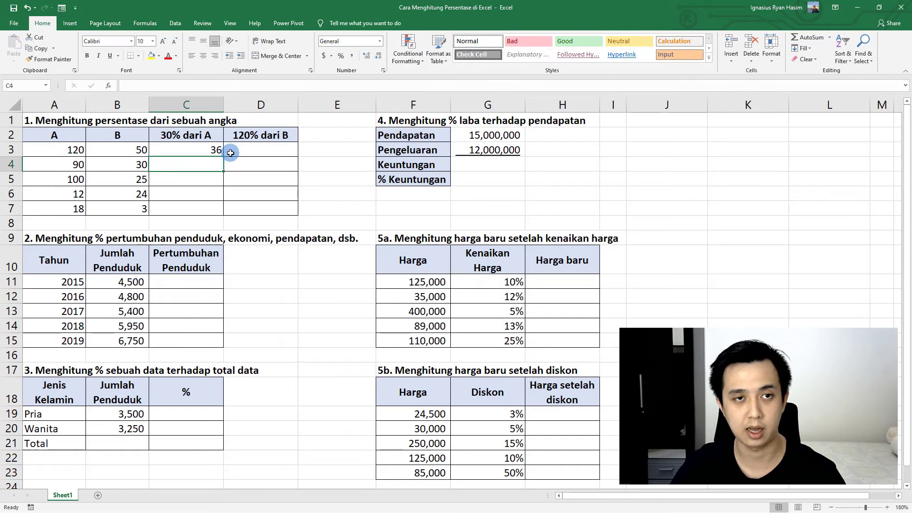
click(216, 151)
drag(223, 157, 224, 213)
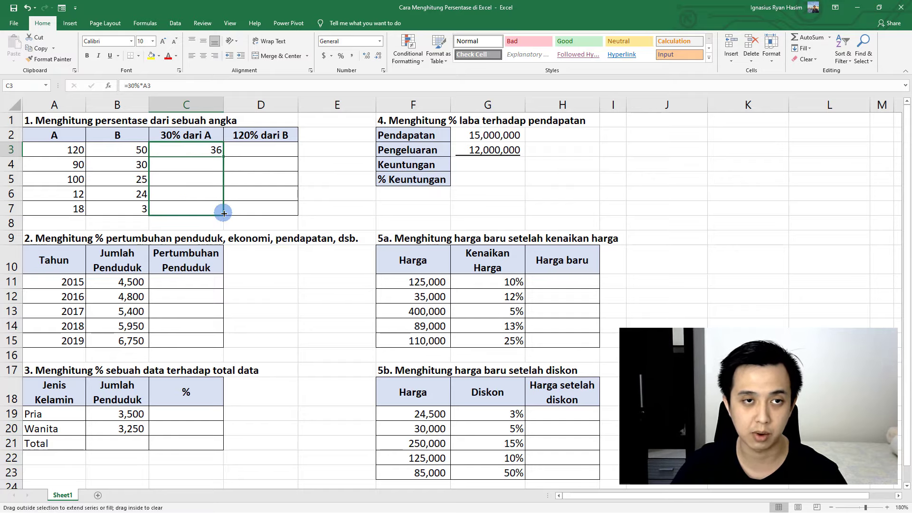
drag(223, 213, 224, 213)
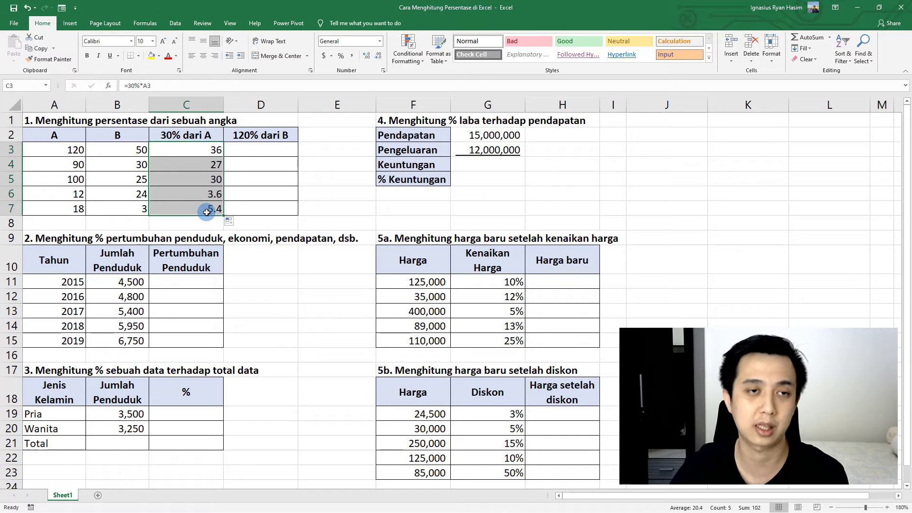
- Enter =120%*B3 in D3 and fill it down to D7, giving 60, 36, 30, 28.8 and 3.6
click(268, 151)
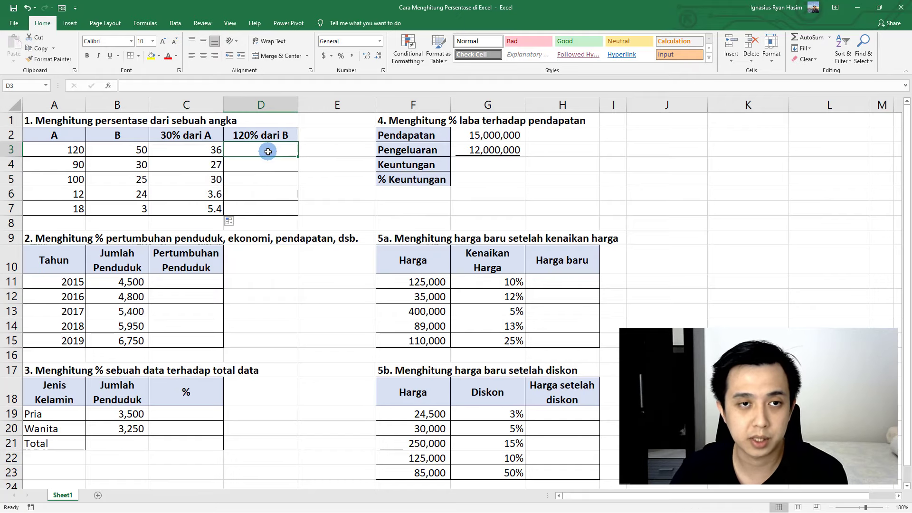
text(=1)
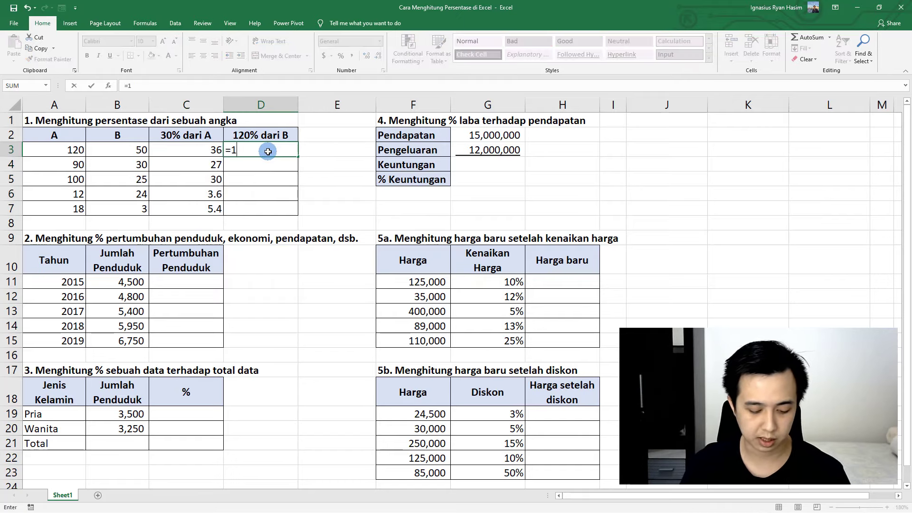
text(20%*)
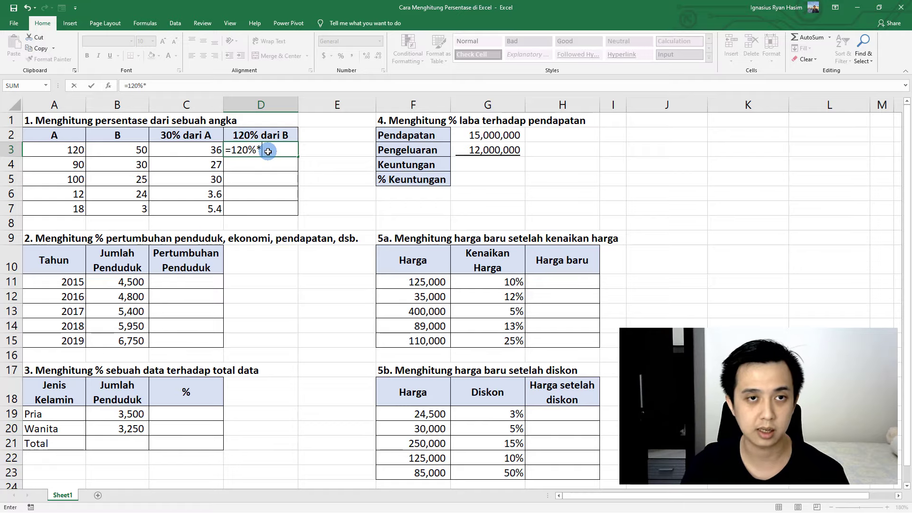
click(120, 150)
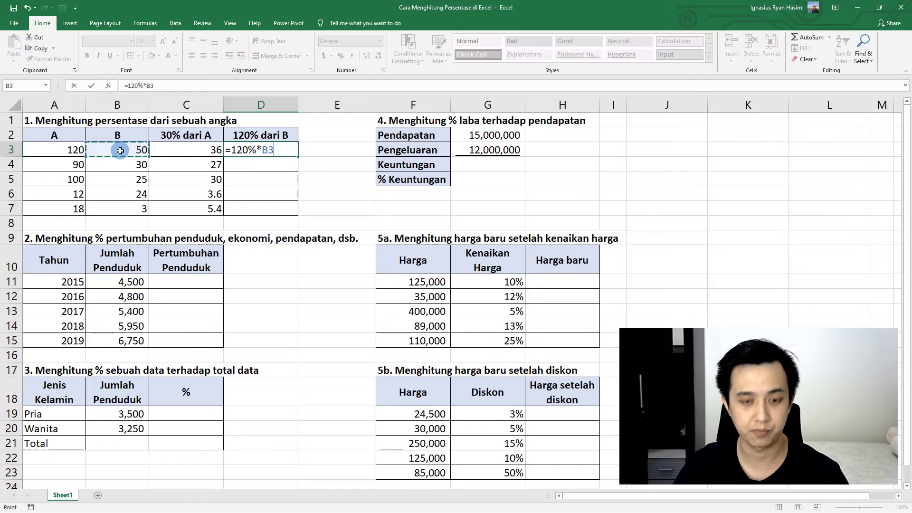
key(Return)
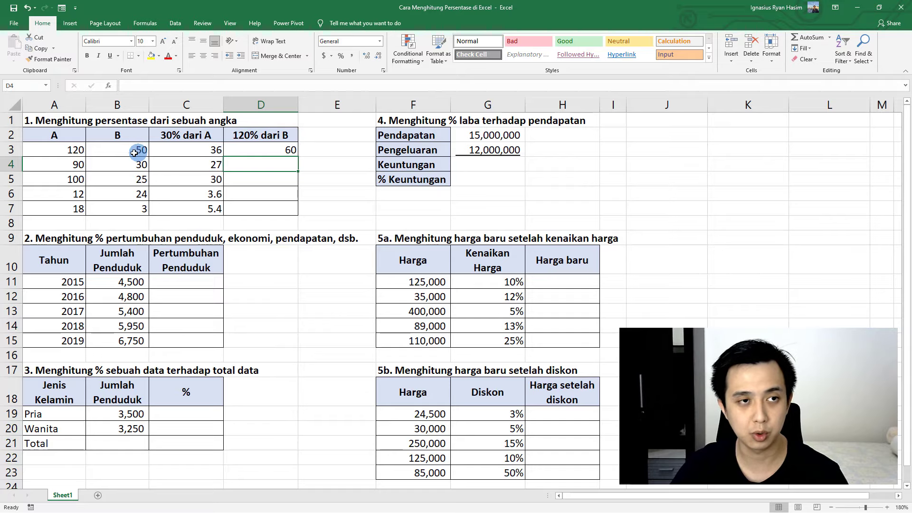
click(286, 152)
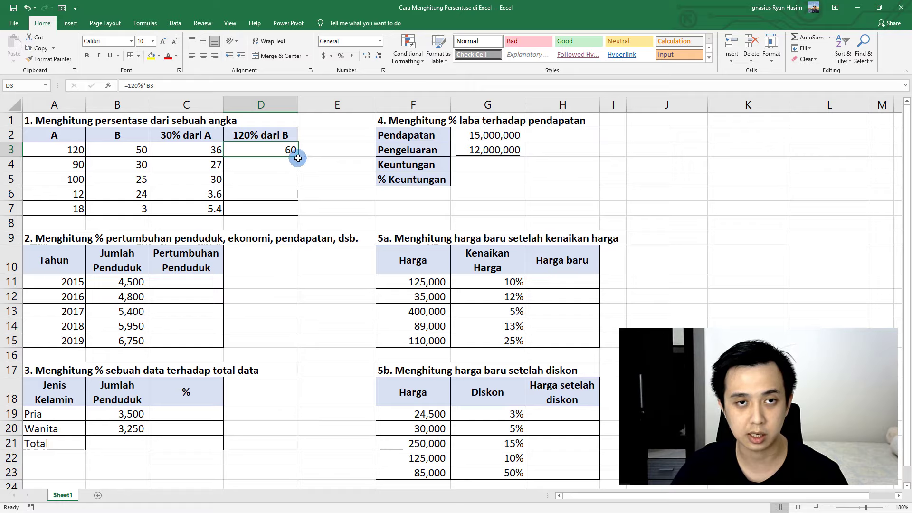
drag(299, 161, 296, 212)
click(327, 164)
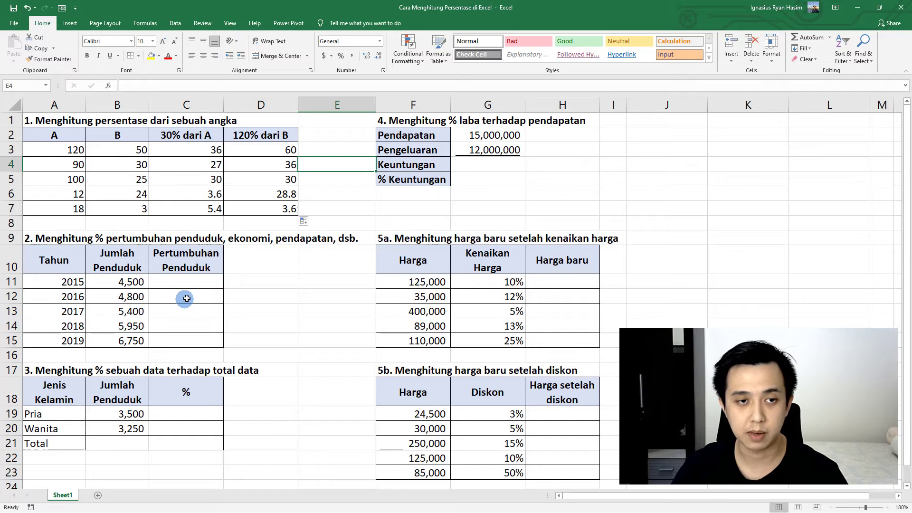
- Enter =(B12-B11)/B11 in C12 so the 2016 growth shows 6.67%
click(186, 282)
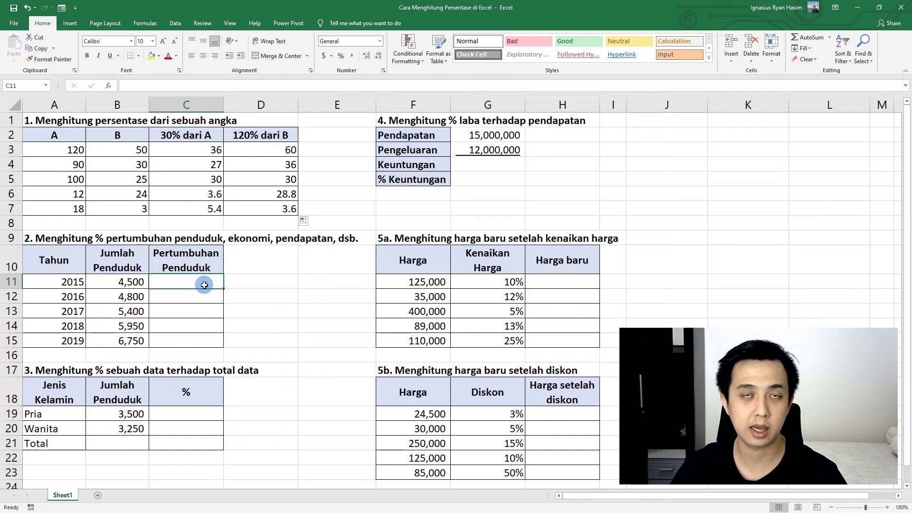
click(198, 297)
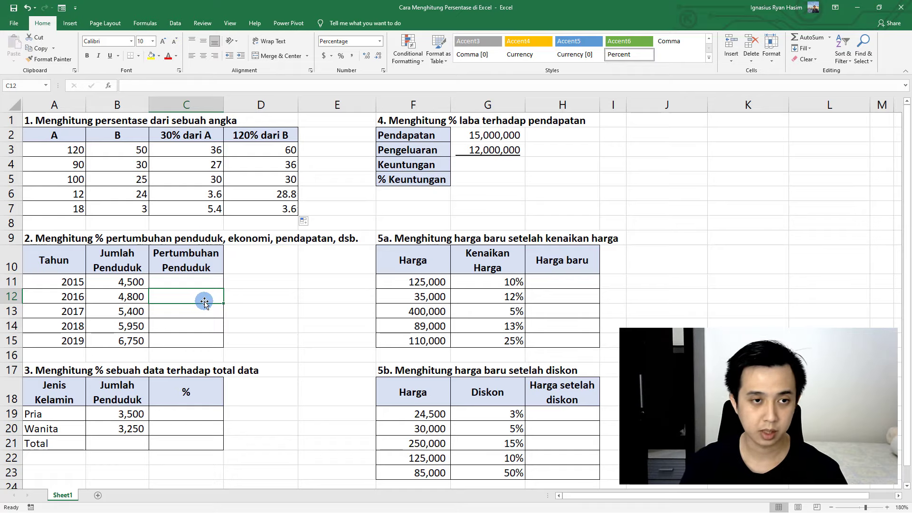
text(=)
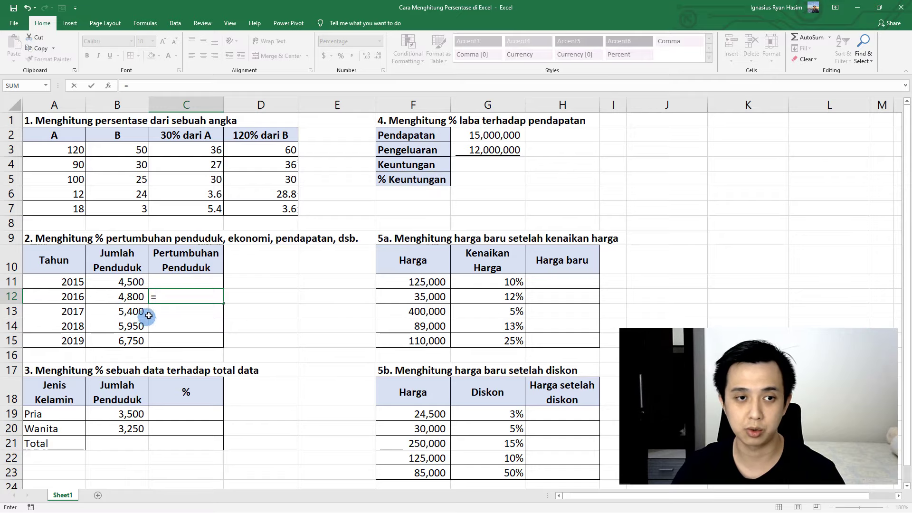
text(()
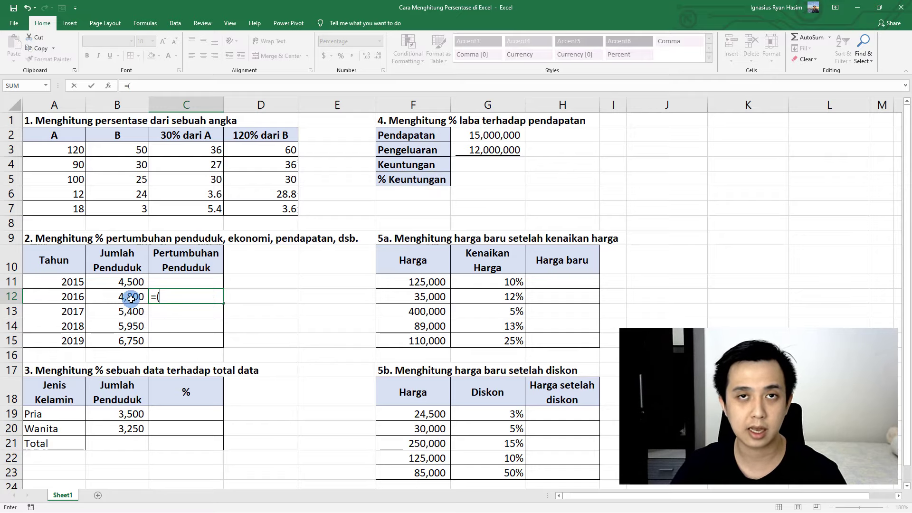
click(131, 298)
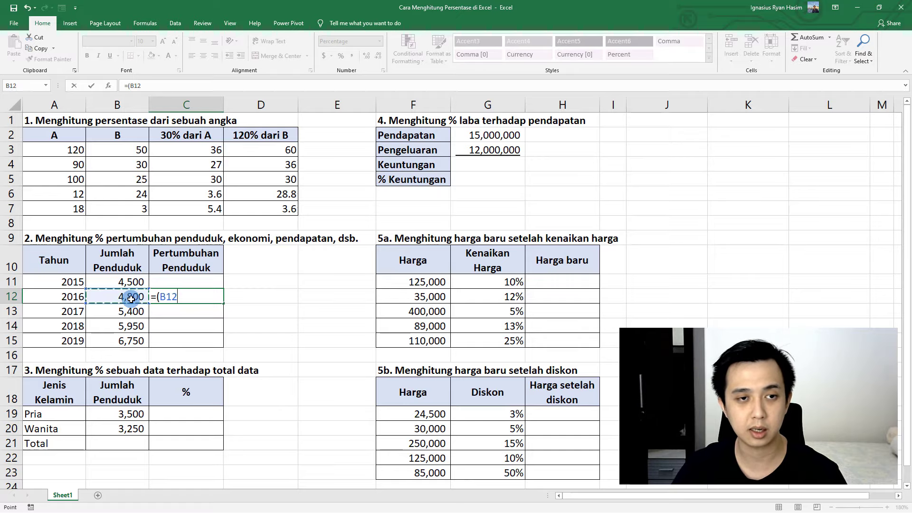
text(-)
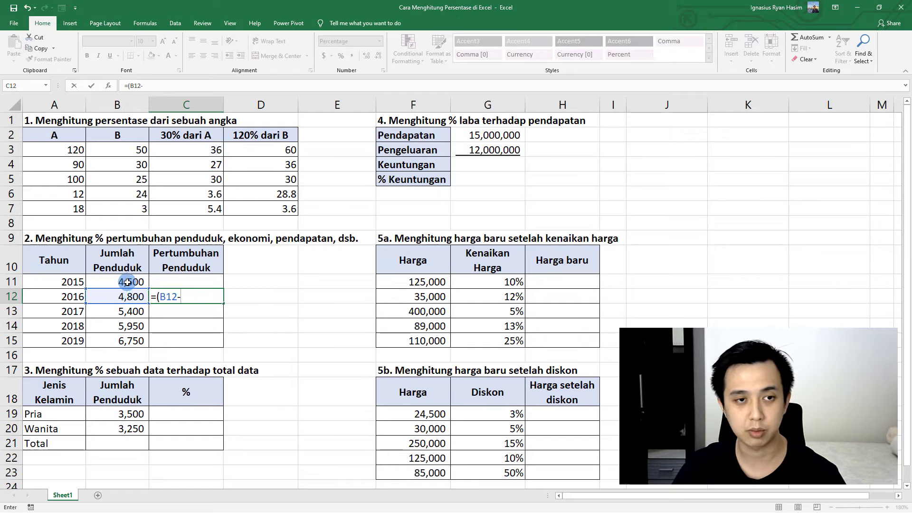
click(128, 283)
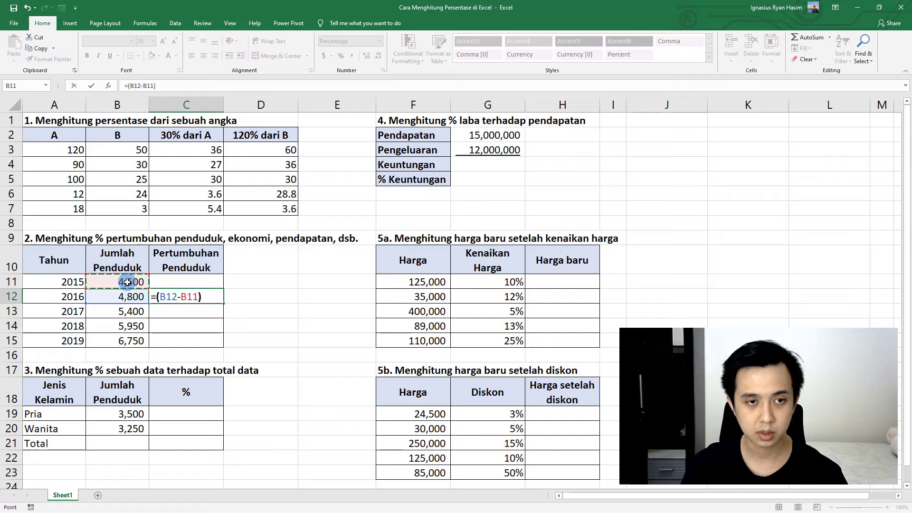
text(/)
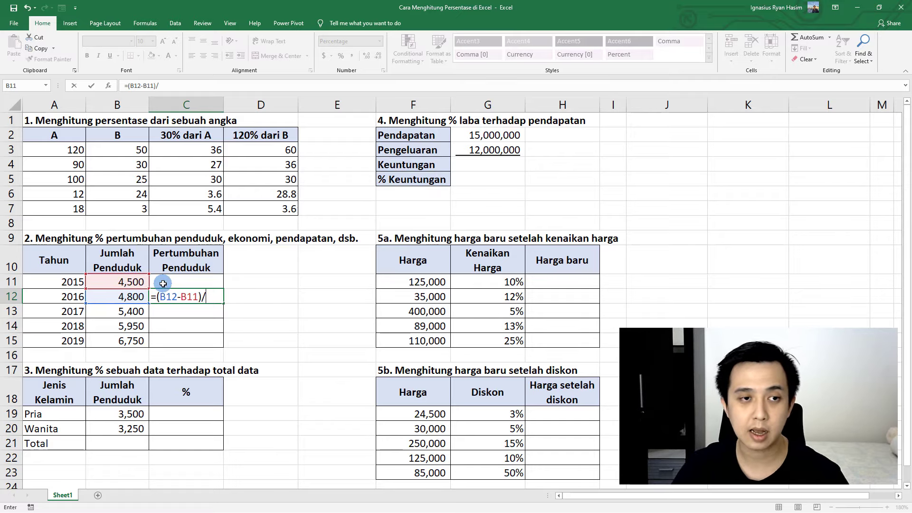
click(135, 282)
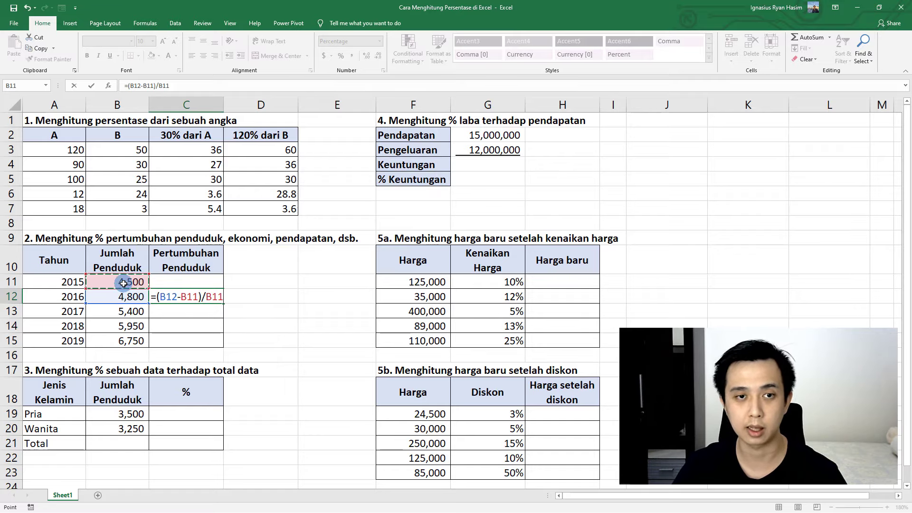
key(Return)
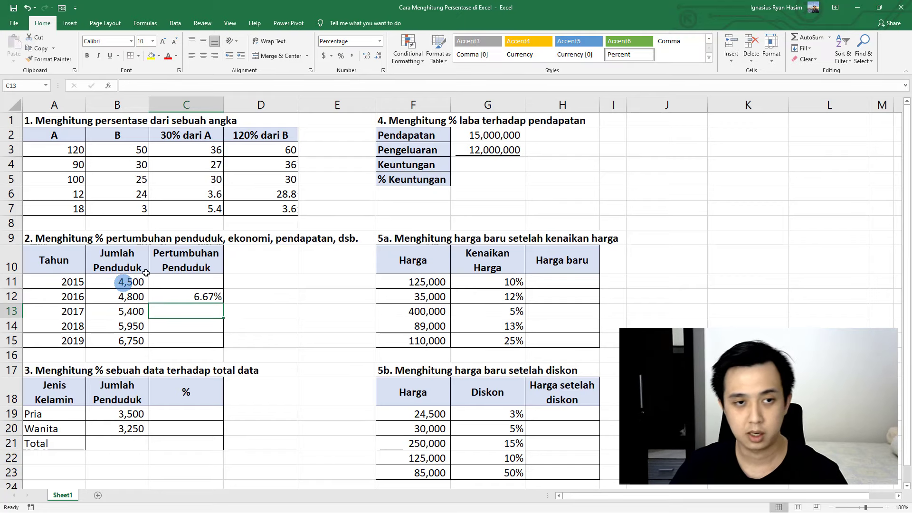
- Copy the C12 growth formula down through C15 for 2017–2019
click(208, 296)
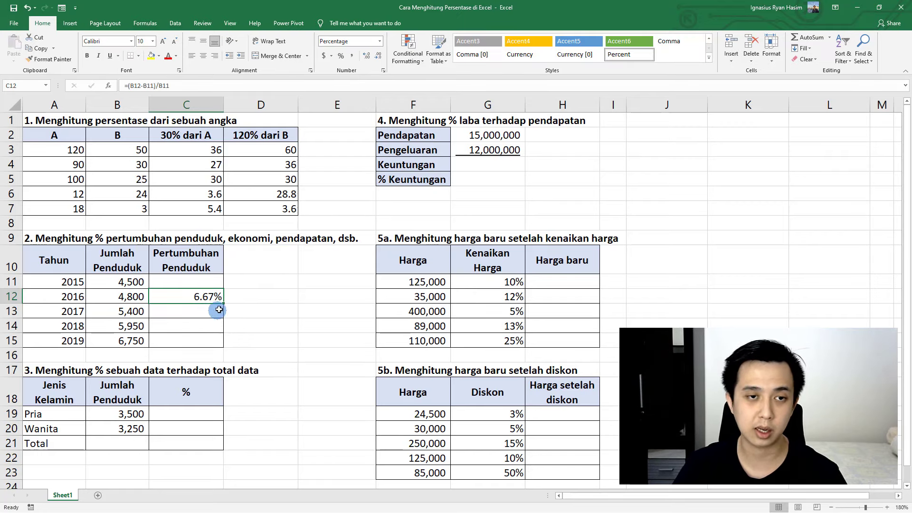
drag(223, 303, 222, 341)
click(219, 297)
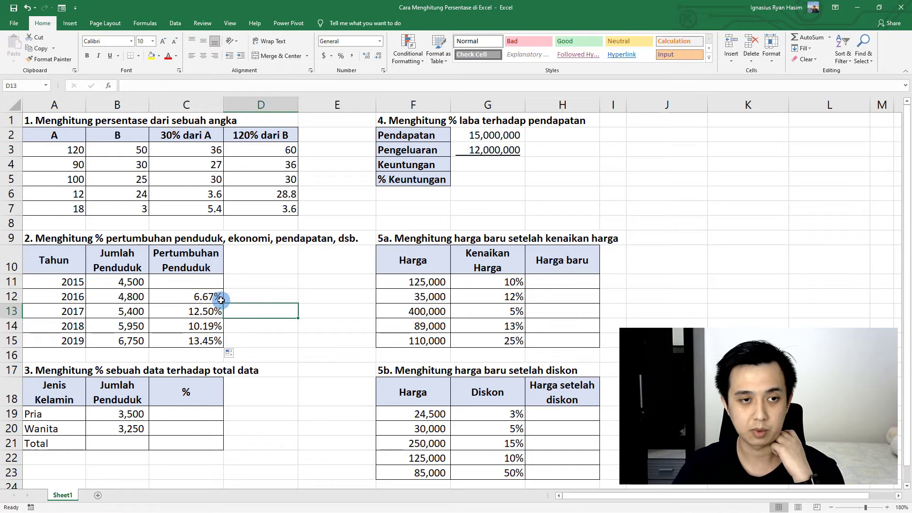
click(220, 312)
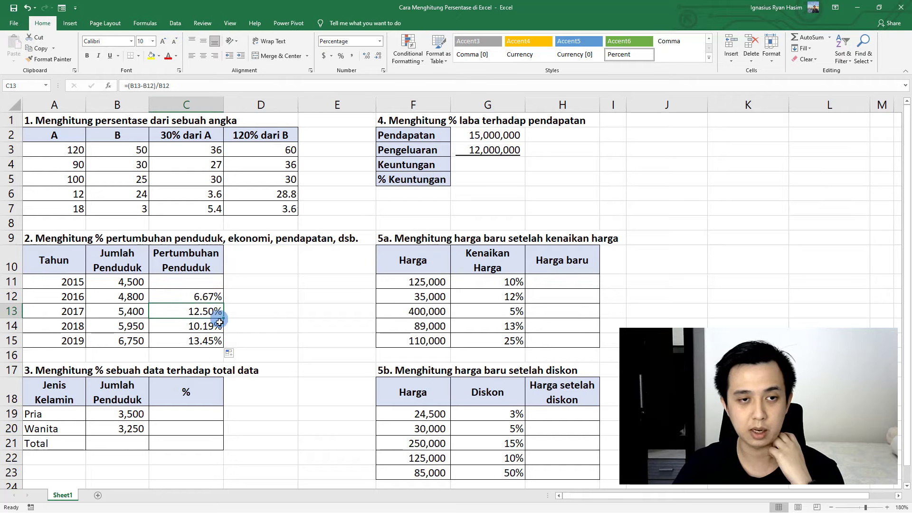
click(219, 326)
click(218, 338)
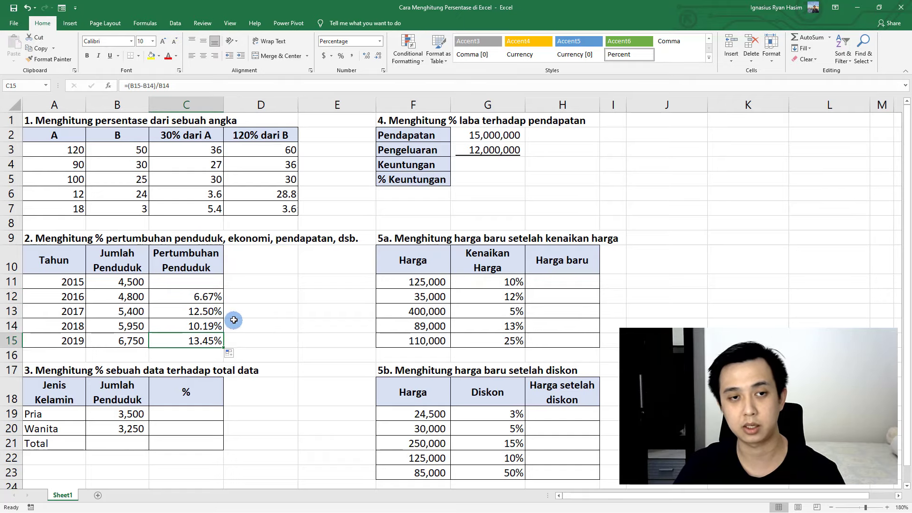
- Reduce C12:C15 to one decimal place, showing 6.7%, 12.5%, 10.2% and 13.4%
drag(219, 297, 216, 335)
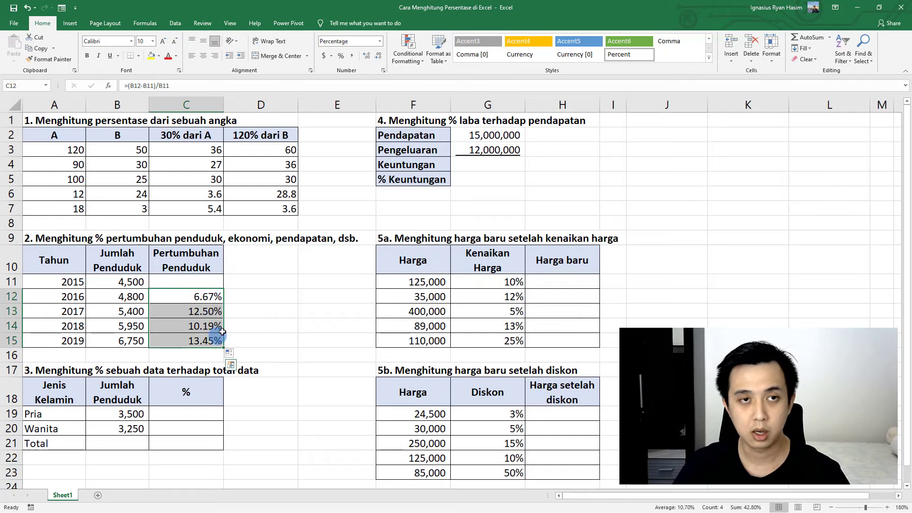
click(379, 56)
click(317, 301)
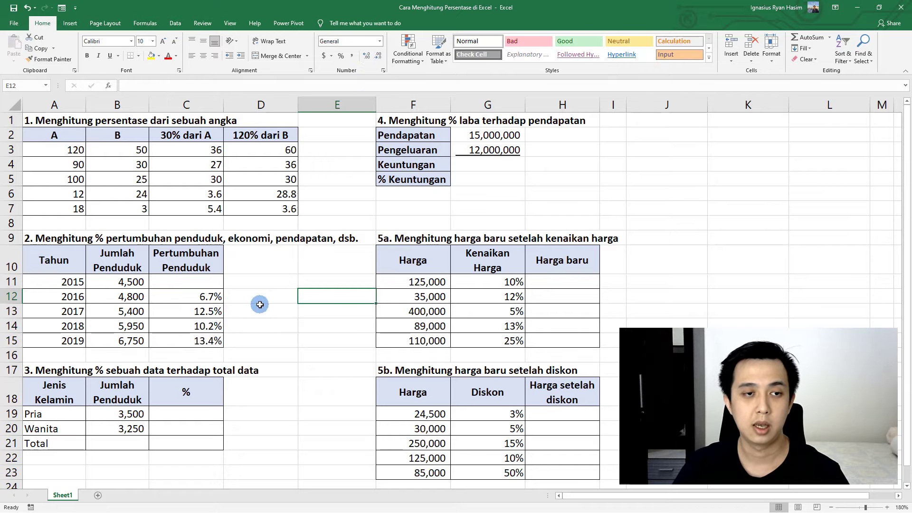
- Change the 2018 population in B14 to 5,100, so growth becomes -5.6% and 32.4%
click(135, 328)
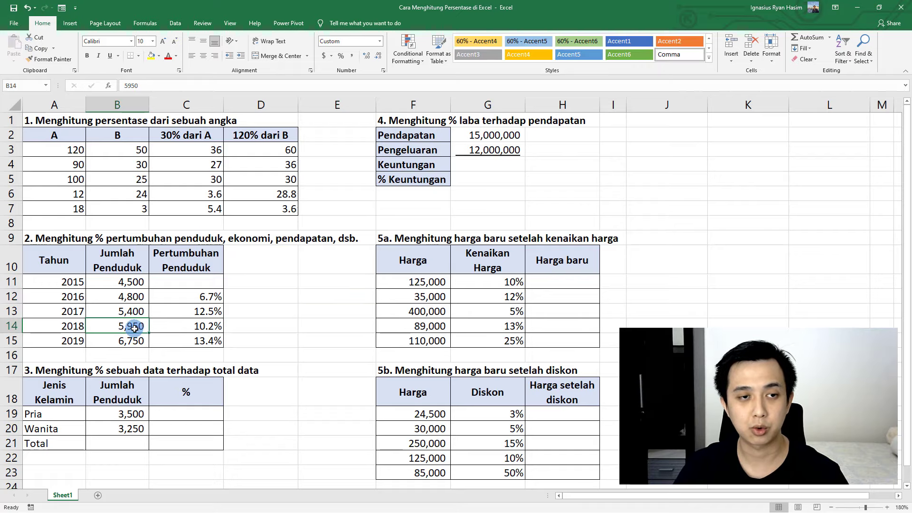
text(5,)
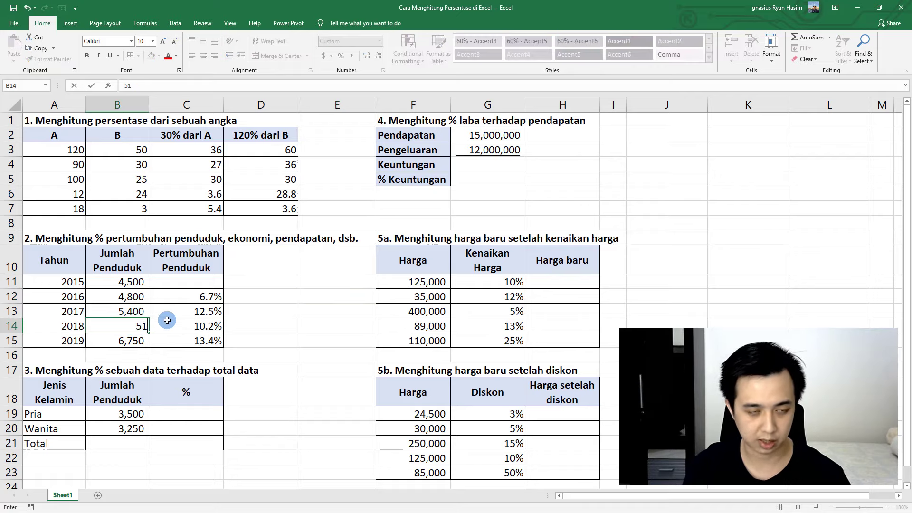
text(100)
key(Return)
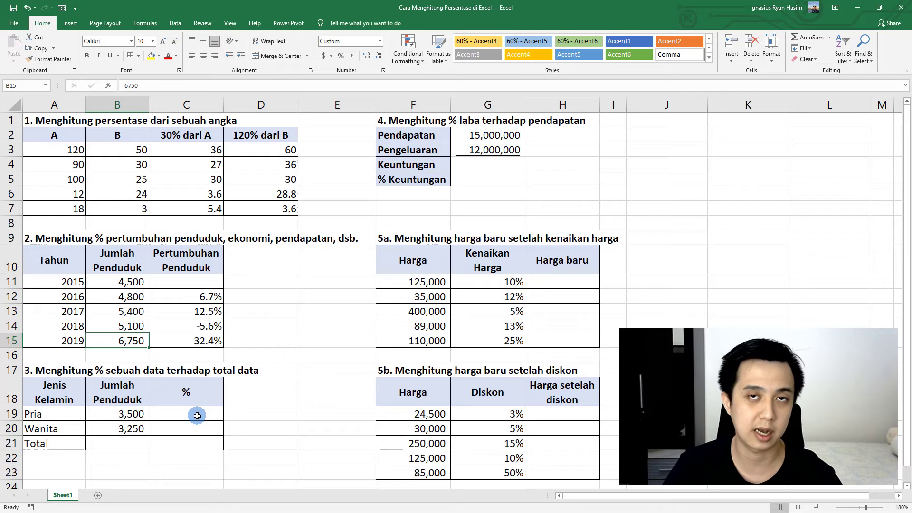
- Enter =SUM(B19:B20) in B21 so the Total population shows 6,750
click(132, 443)
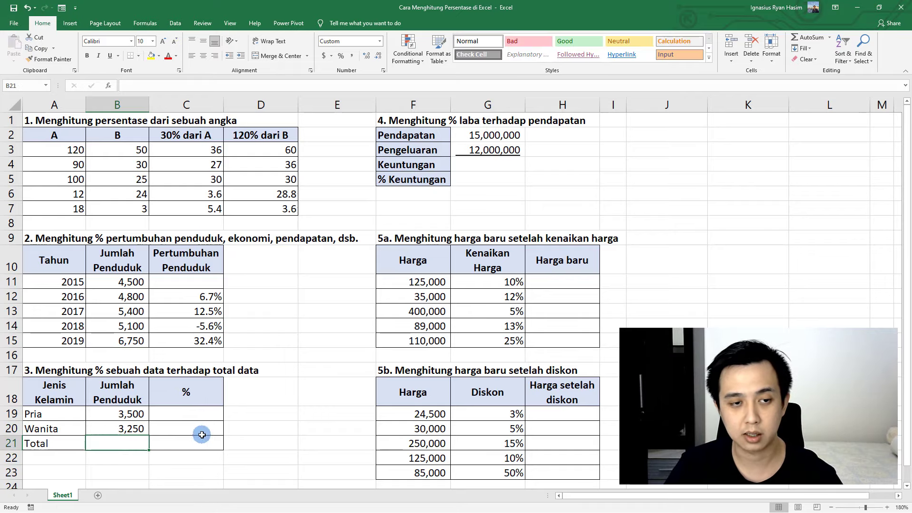
text(=sum)
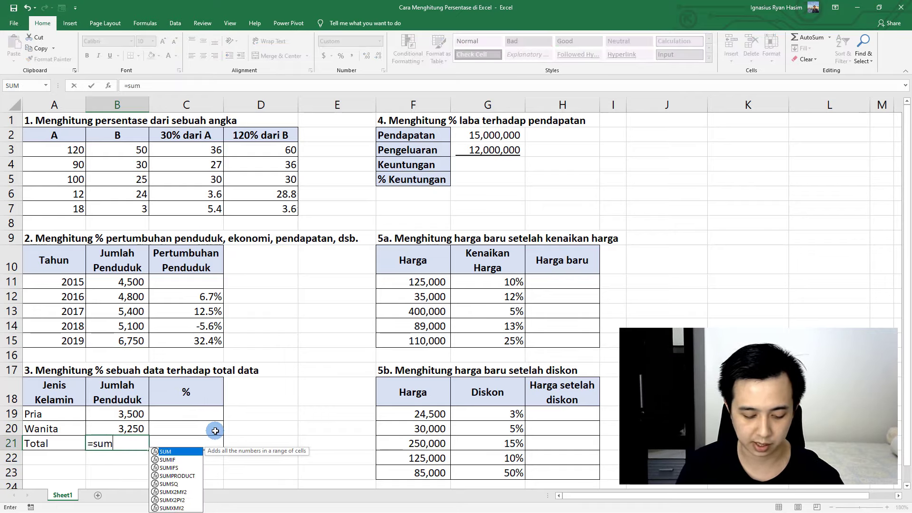
text(()
key(Up)
key(Up)
key(shift+Down)
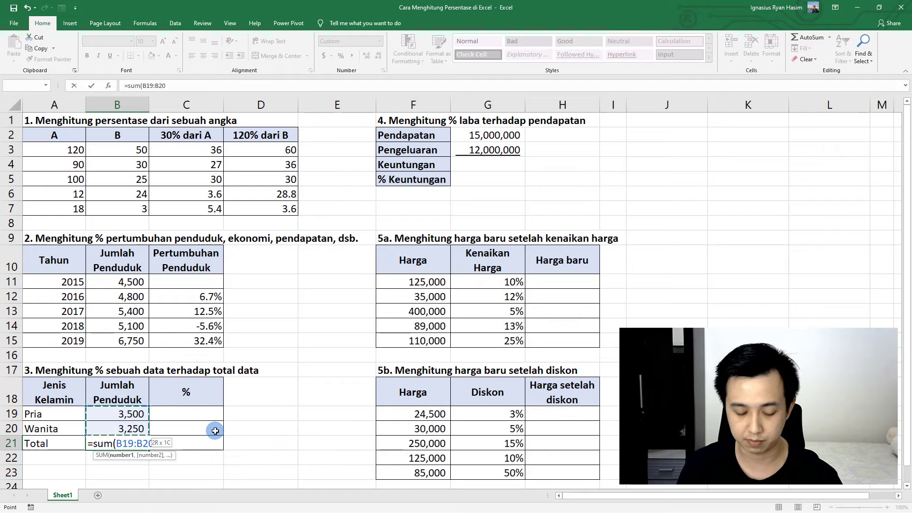
key(ctrl+Return)
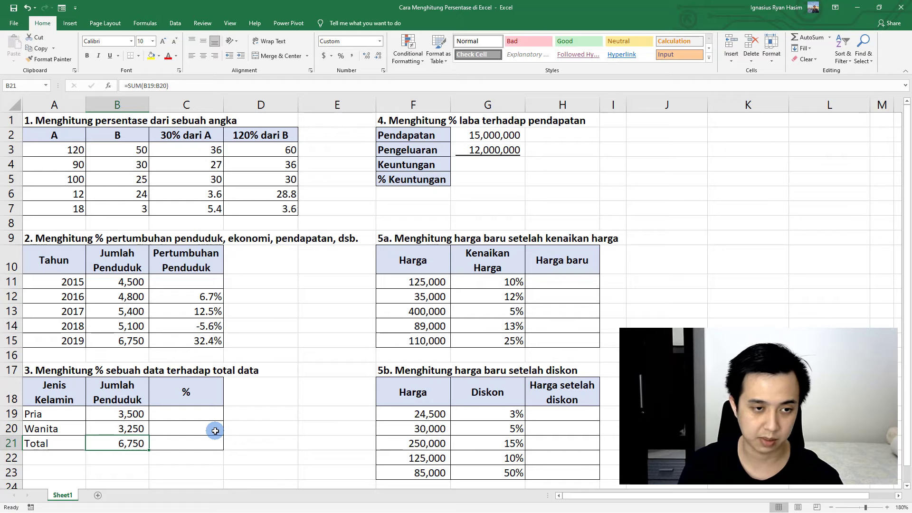
key(F2)
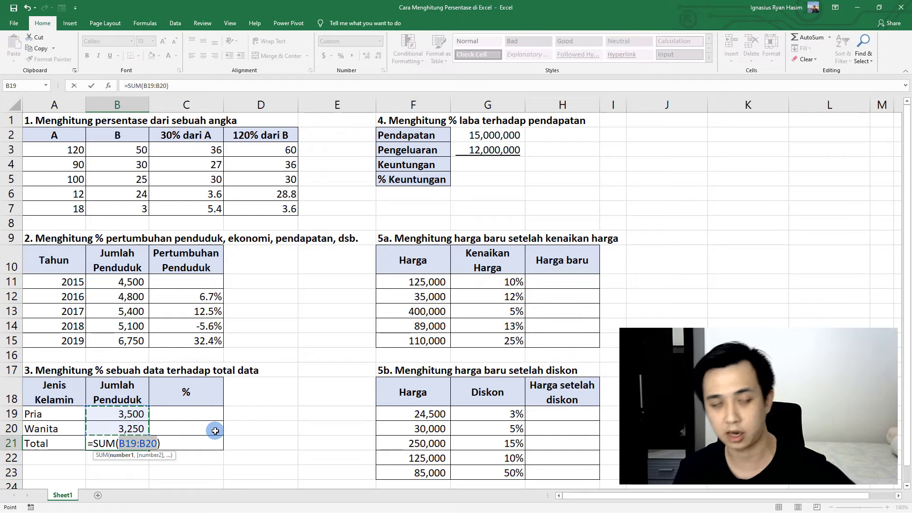
key(Return)
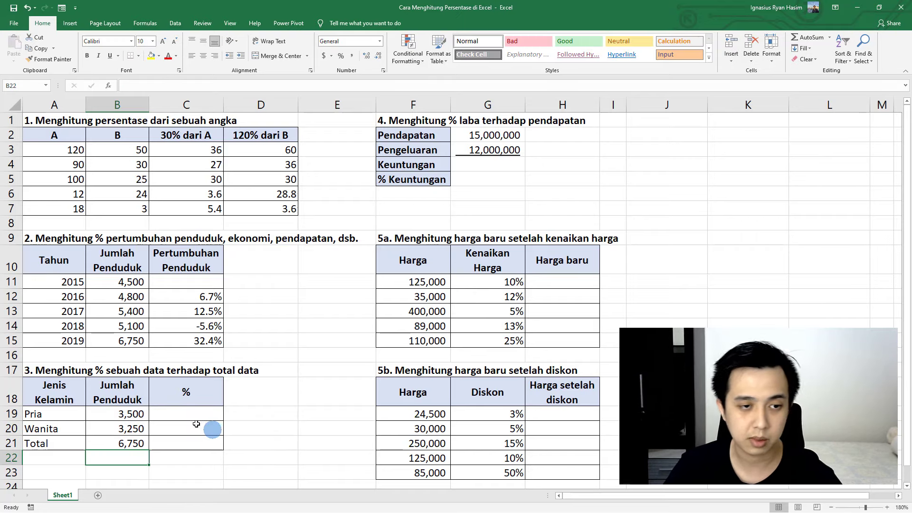
- Enter =B19/B21 in C19, giving Pria a 52% share
click(198, 412)
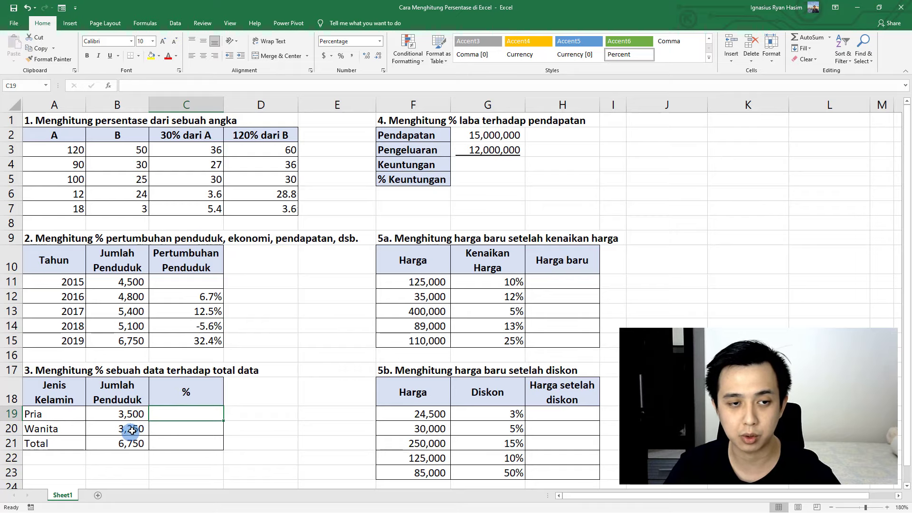
text(=)
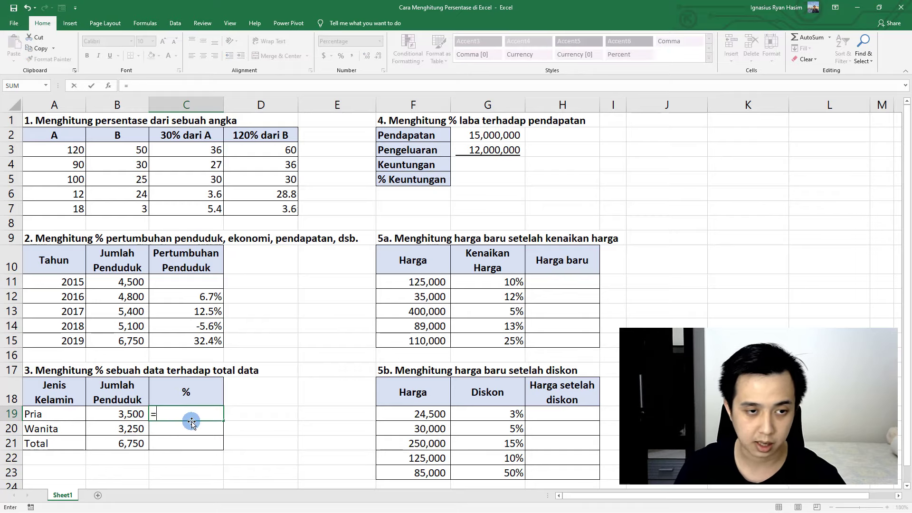
key(Left)
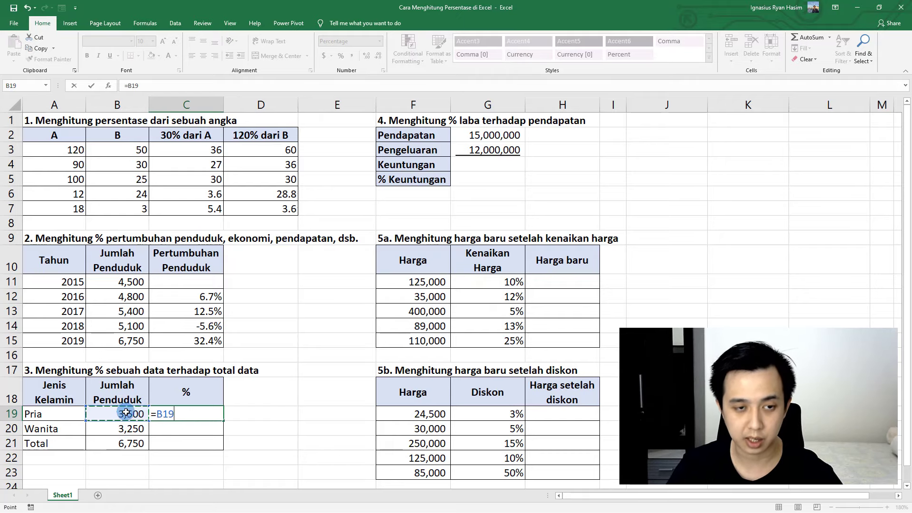
text(/)
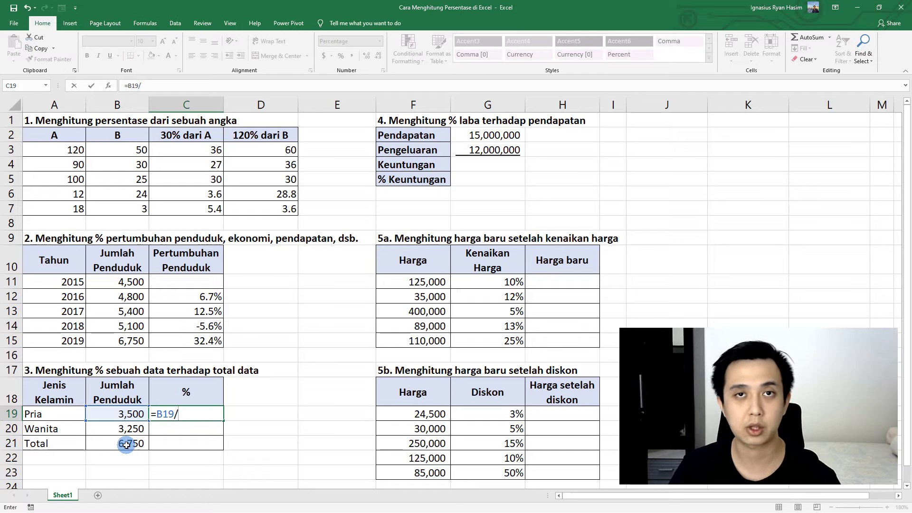
click(125, 444)
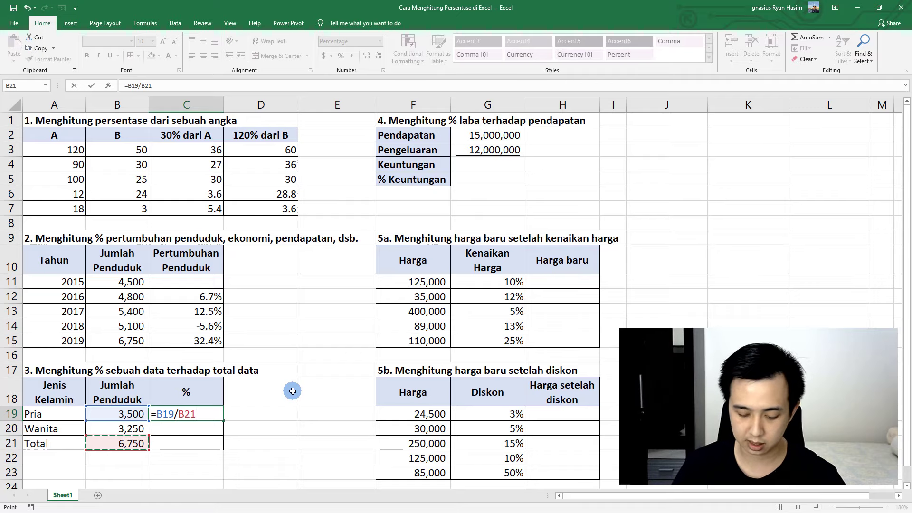
key(Return)
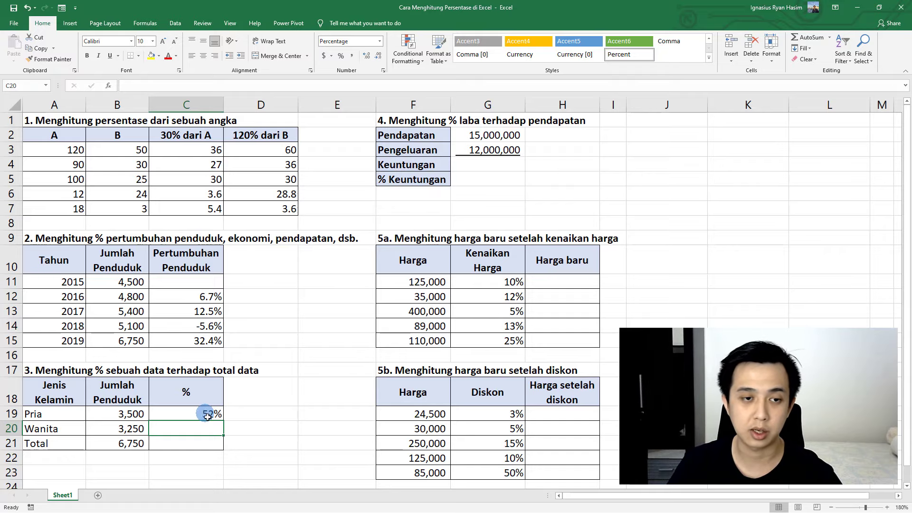
- Copy the formula to C20 and inspect its =B20/B22 reference causing #DIV/0!
click(207, 416)
drag(223, 421, 223, 428)
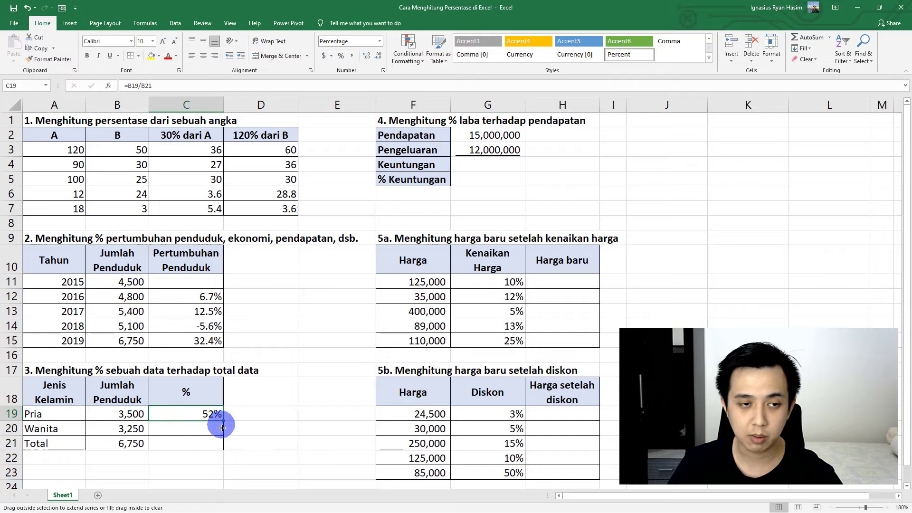
click(202, 430)
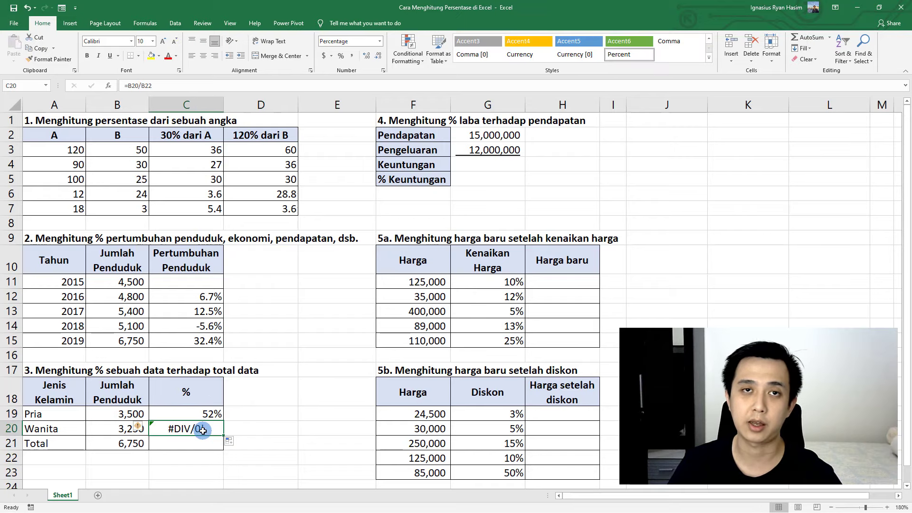
key(F2)
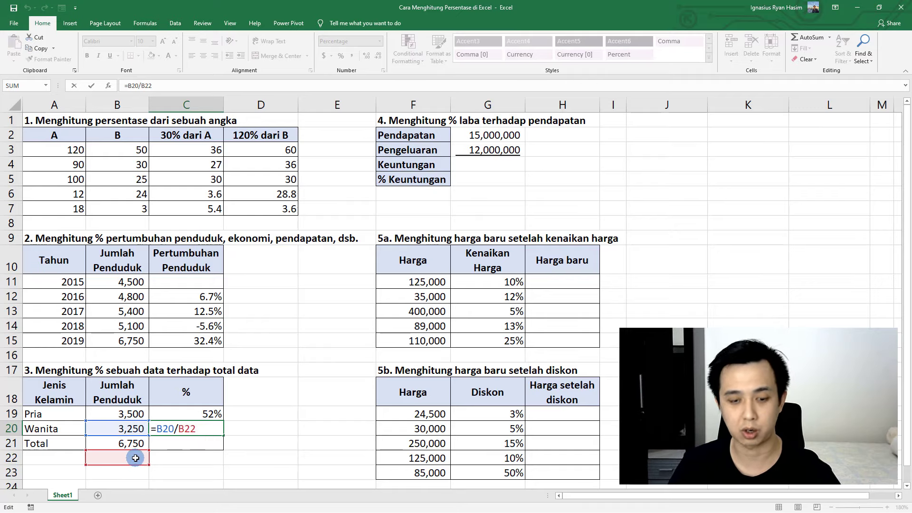
key(Return)
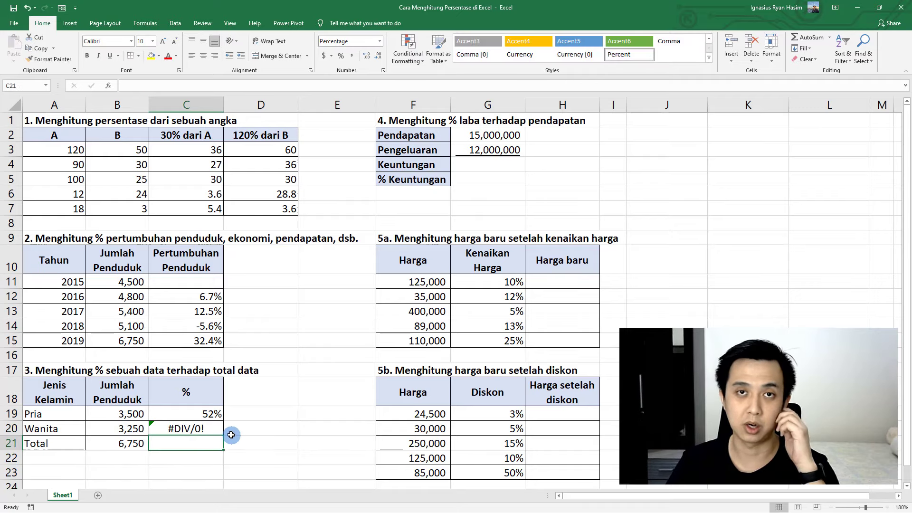
- Clear C20 and rewrite C19 as =B19/$B$21 with the total locked
click(209, 430)
key(Delete)
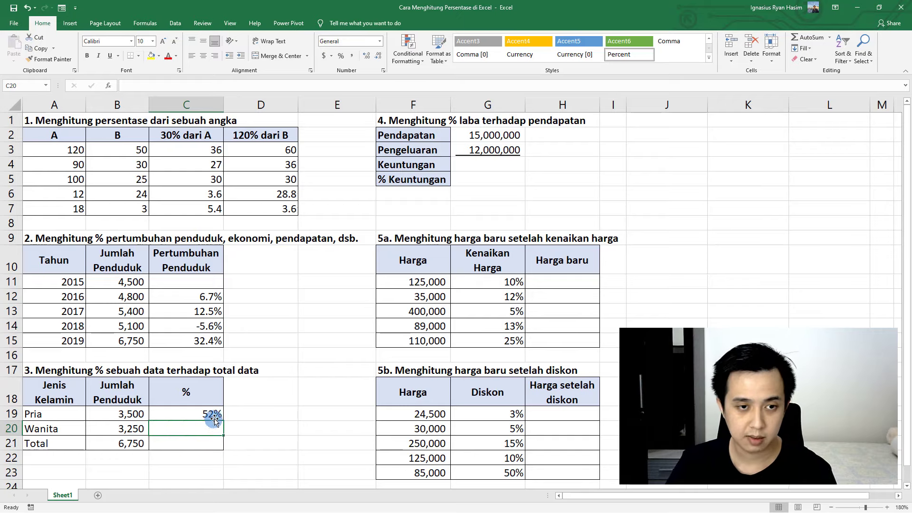
click(214, 414)
text(=)
key(Left)
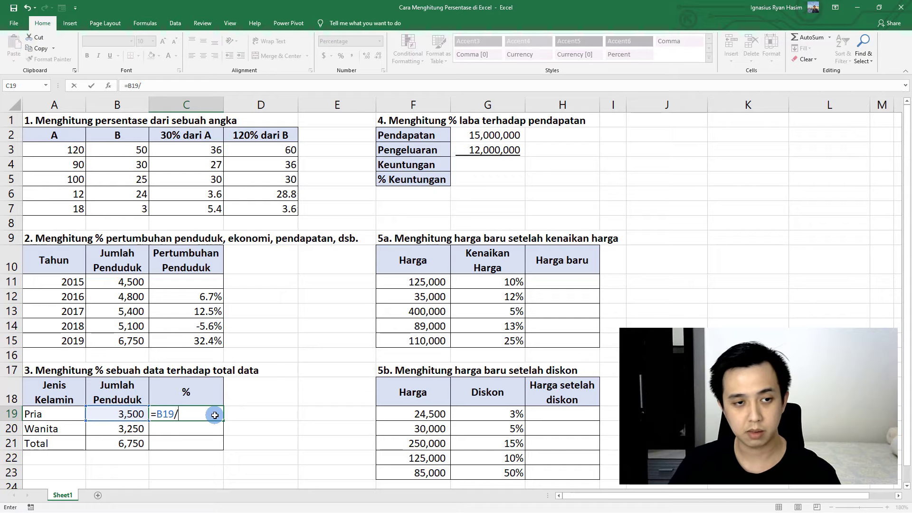
click(127, 443)
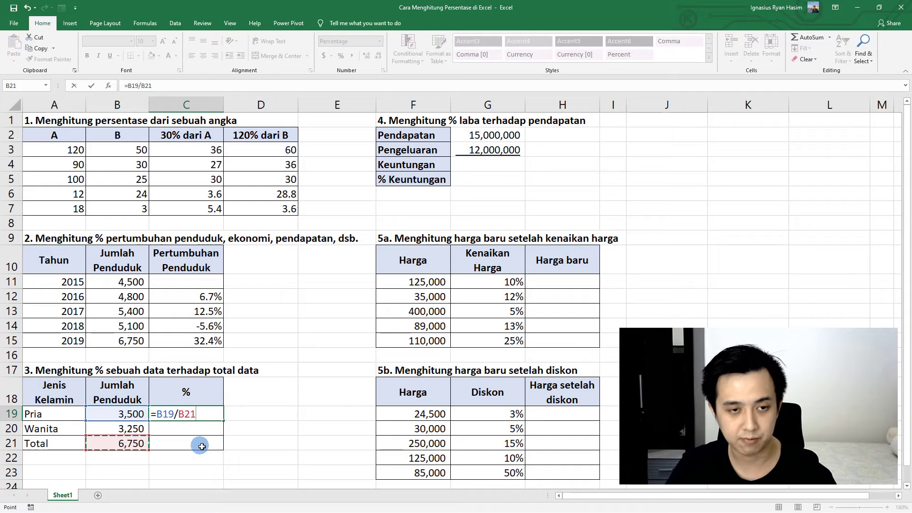
key(F4)
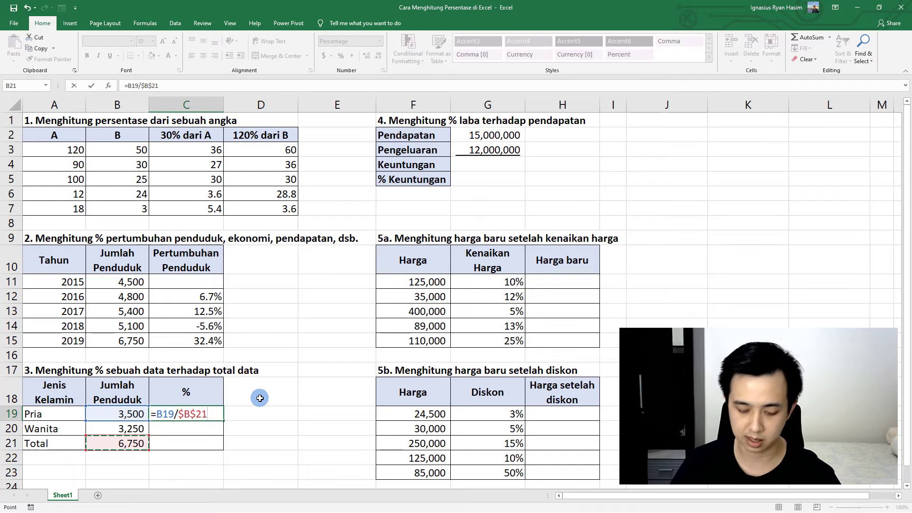
key(Return)
- Fill the locked formula down to C20 and C21, giving Wanita 48% and Total 100%
click(214, 412)
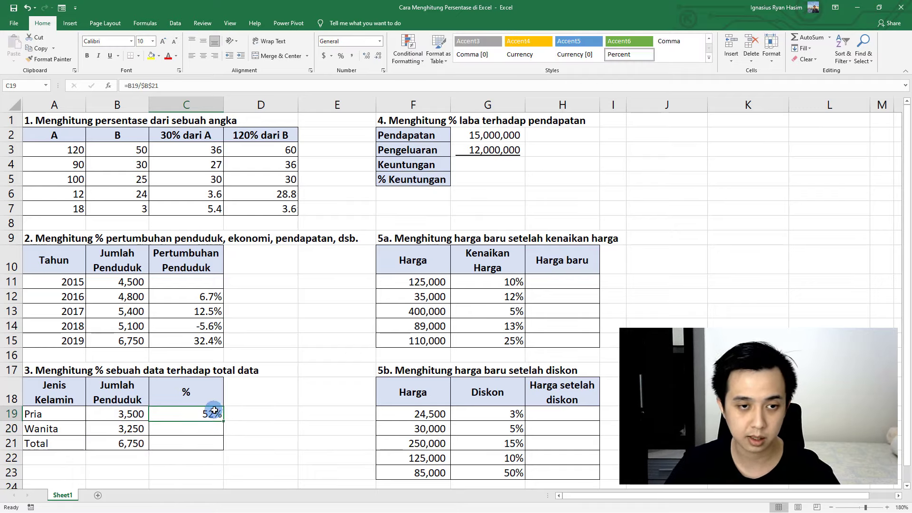
drag(223, 421, 223, 434)
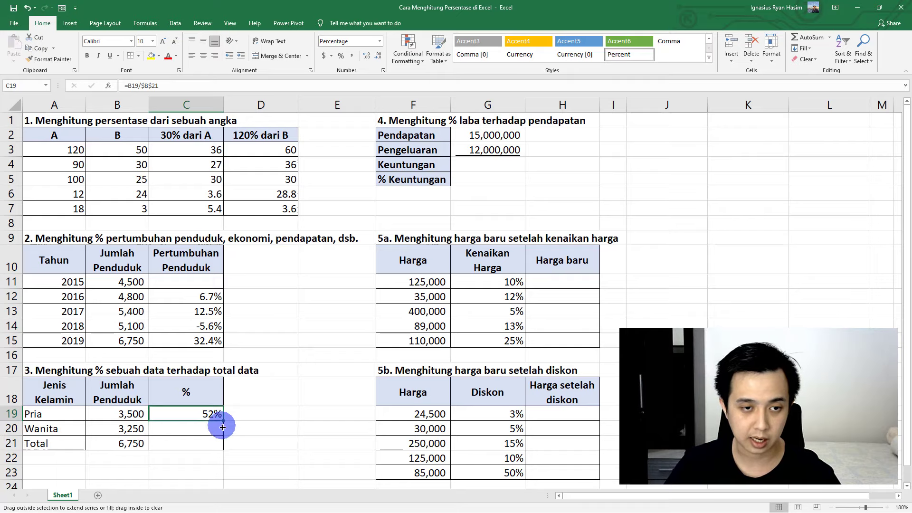
click(288, 413)
click(214, 431)
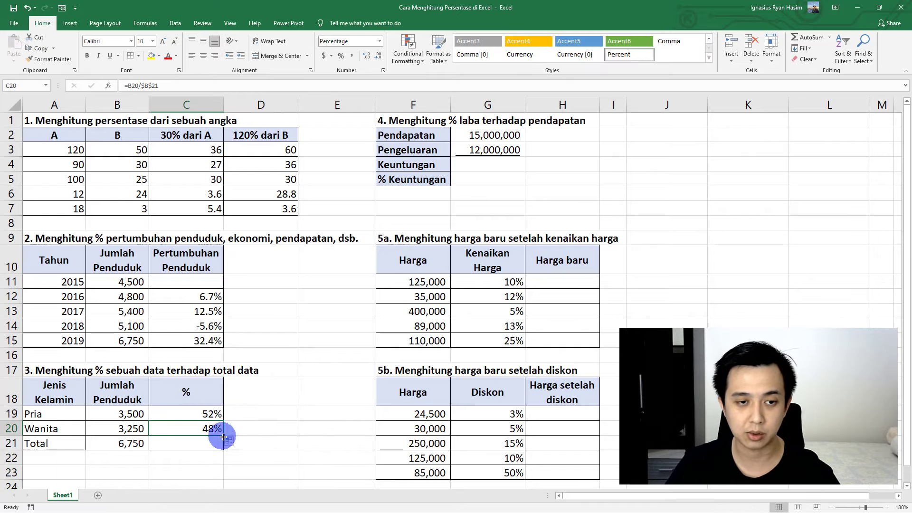
drag(223, 435, 223, 449)
click(265, 417)
click(207, 444)
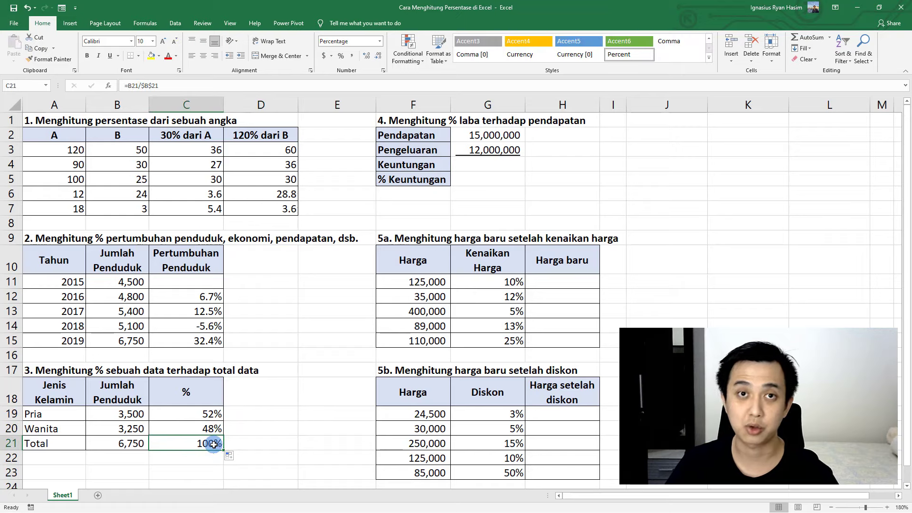
double_click(205, 444)
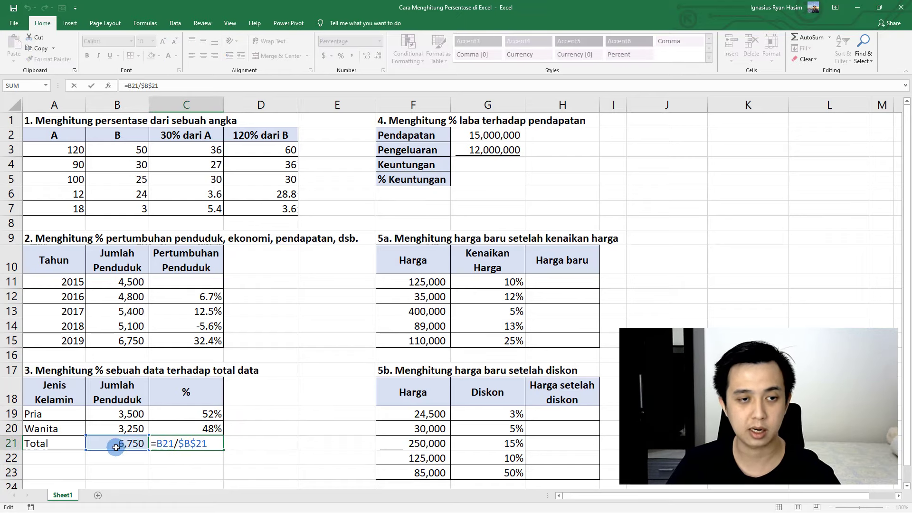
key(Return)
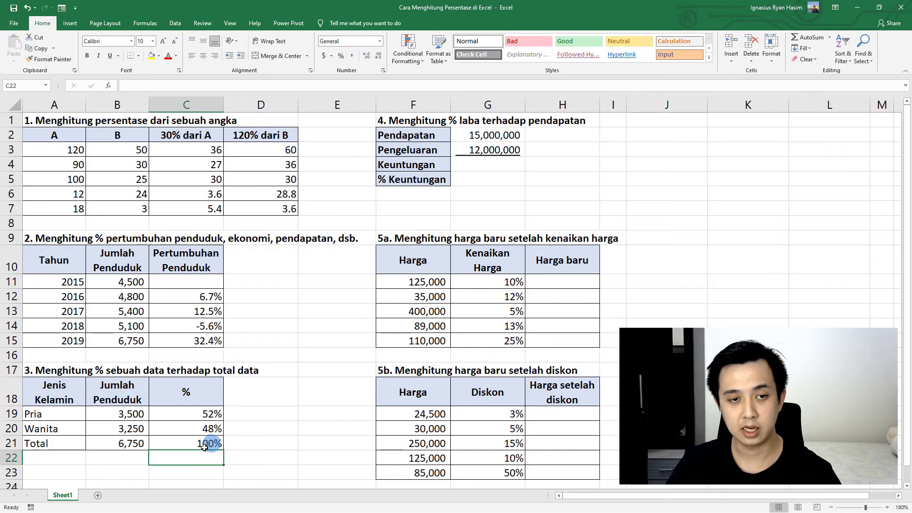
click(210, 444)
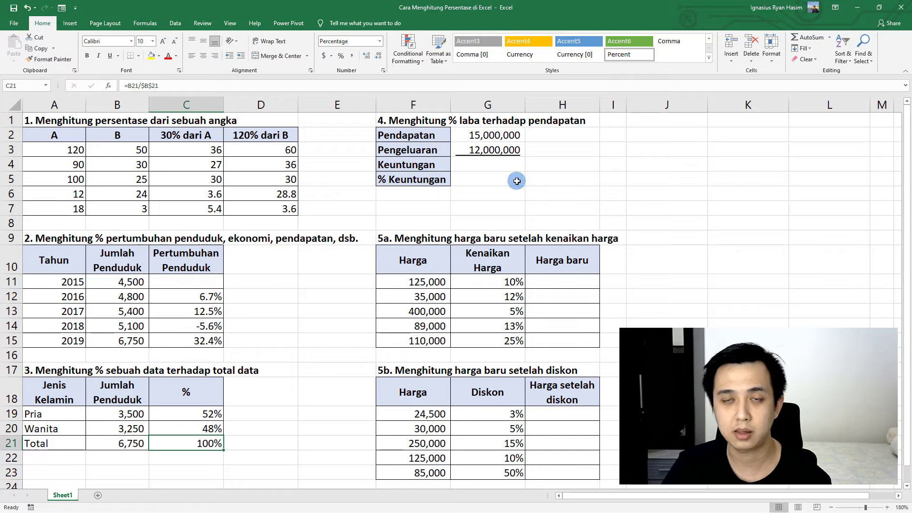
click(507, 167)
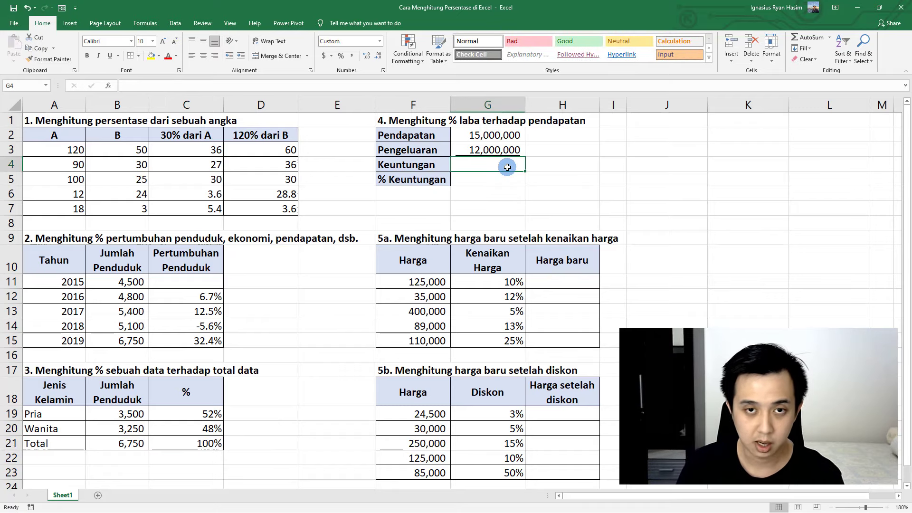
- Enter =G2-G3 in G4 so Keuntungan shows 3,000,000
text(=)
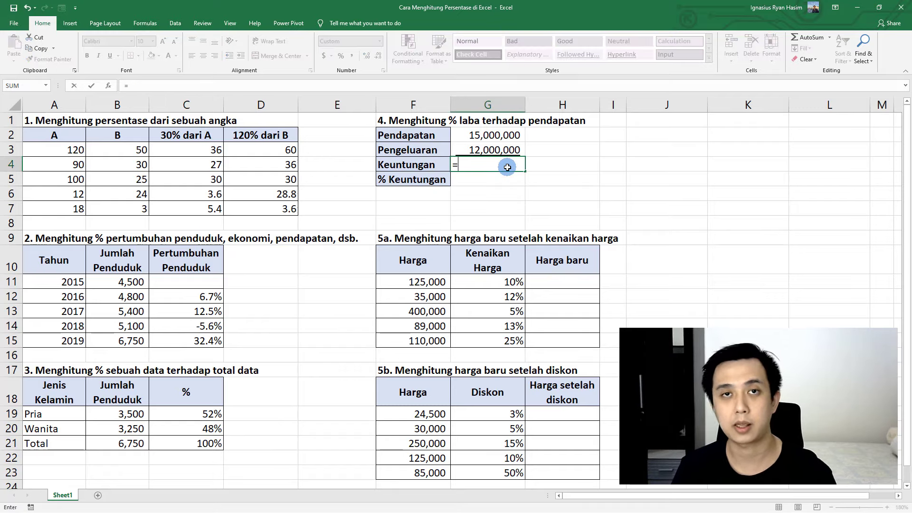
key(Up)
key(Up)
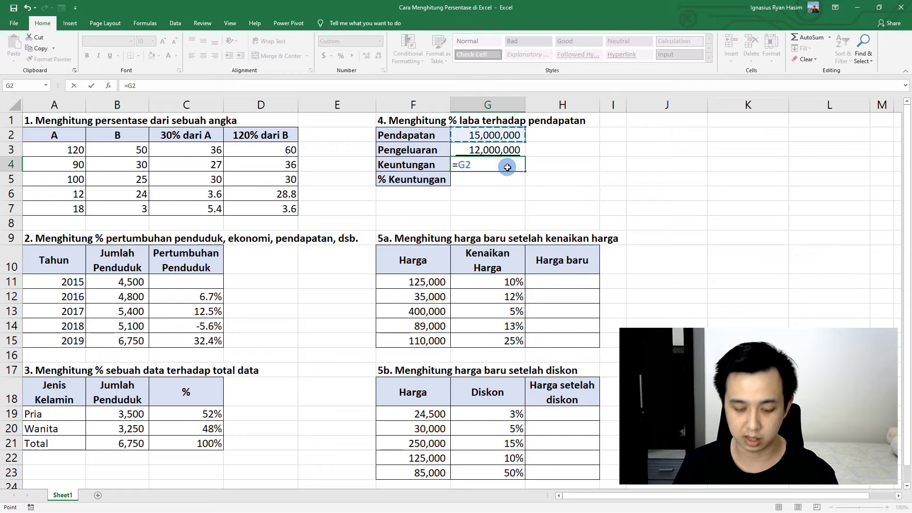
key(Up)
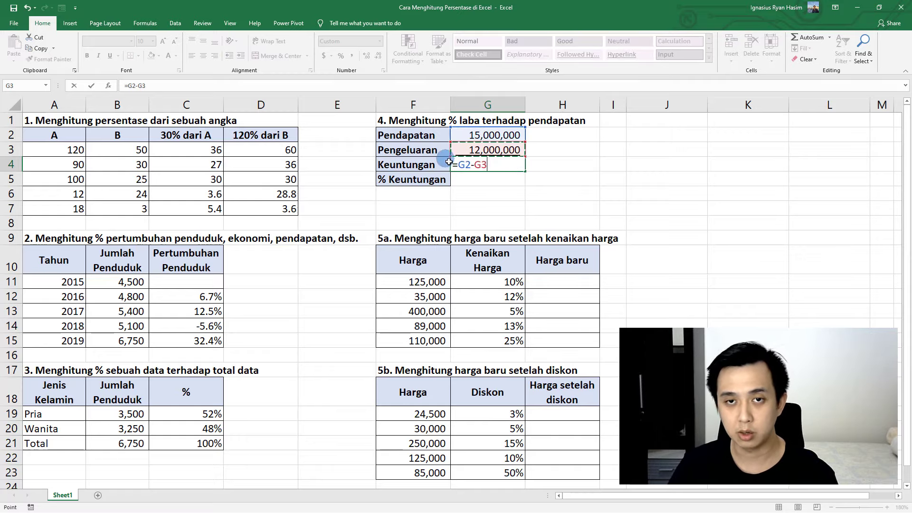
key(Return)
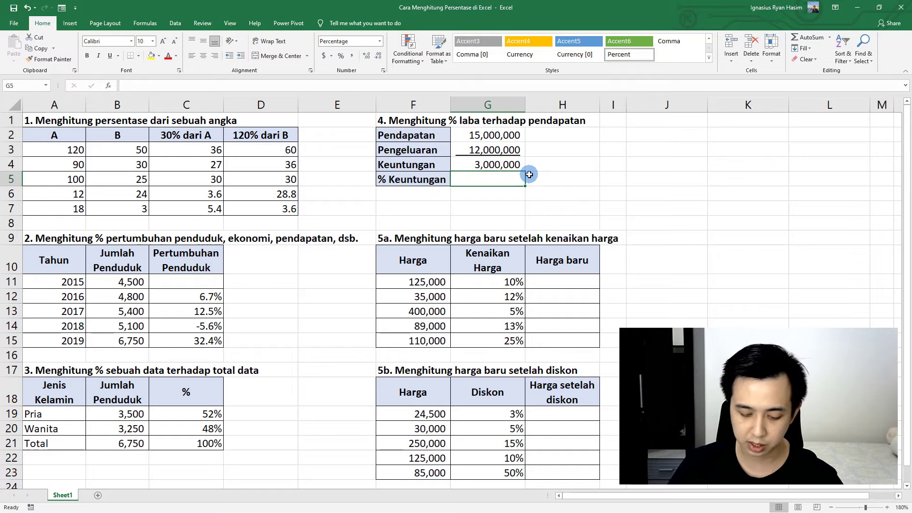
- Enter =G4/G2 in G5 so % Keuntungan shows 20%, then review it
text(=)
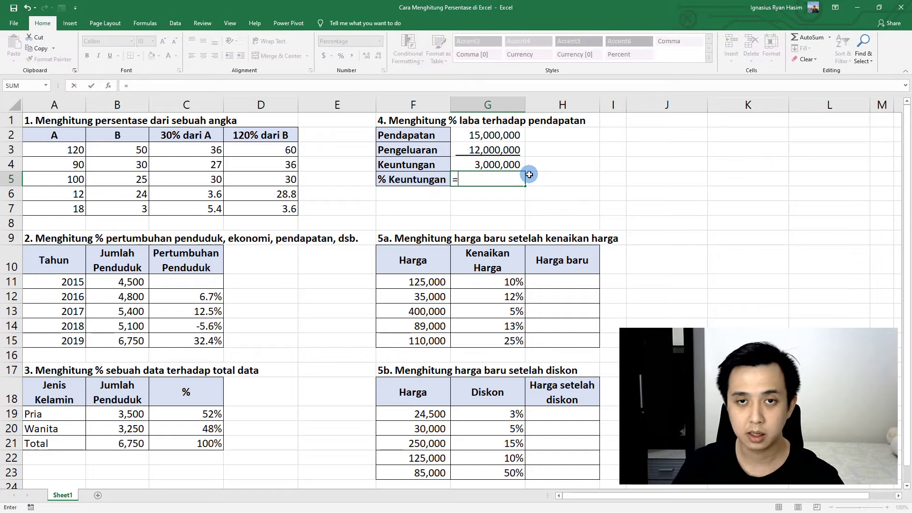
key(Up)
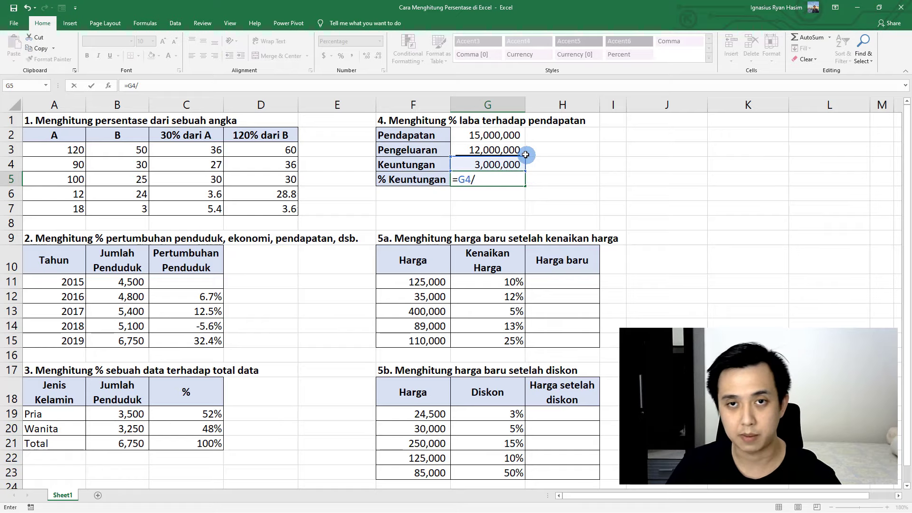
click(506, 137)
key(Return)
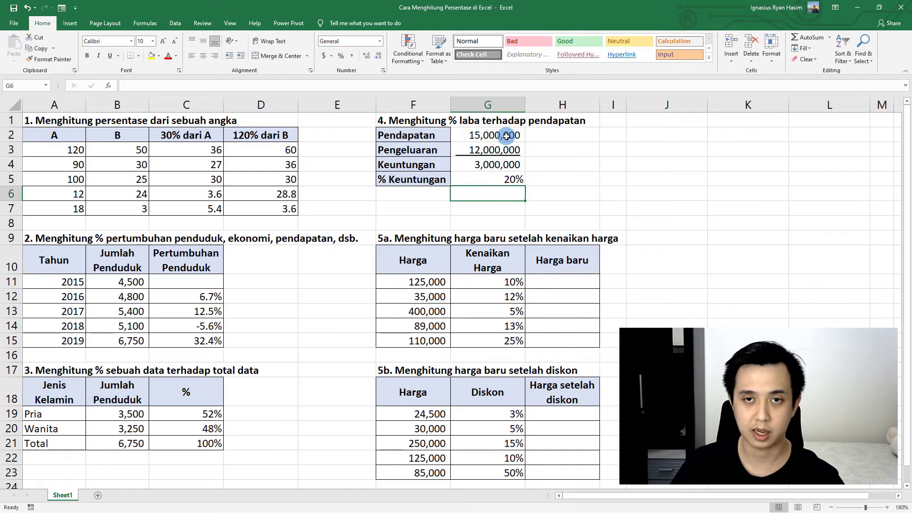
click(510, 179)
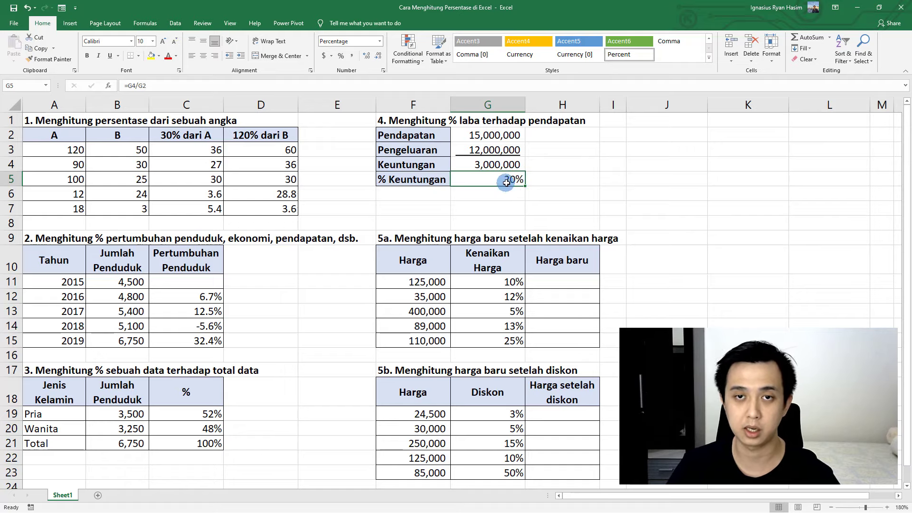
double_click(516, 185)
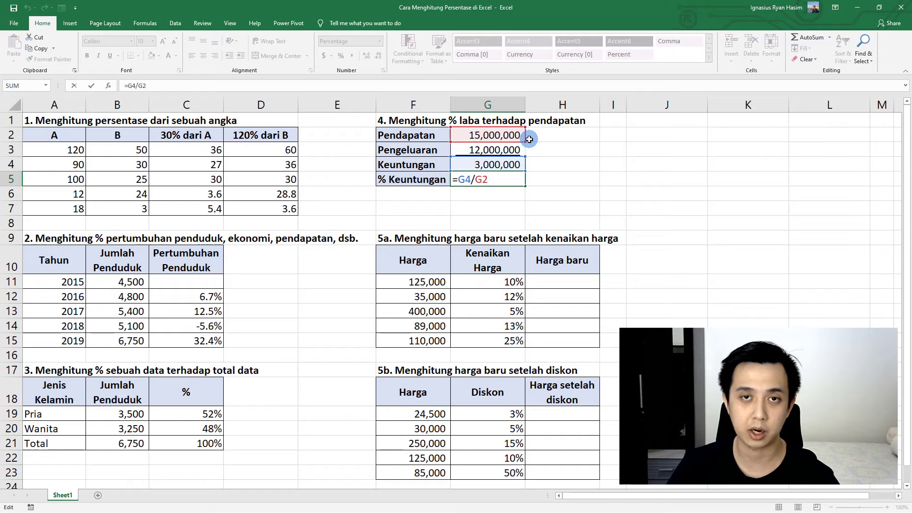
key(Return)
click(548, 159)
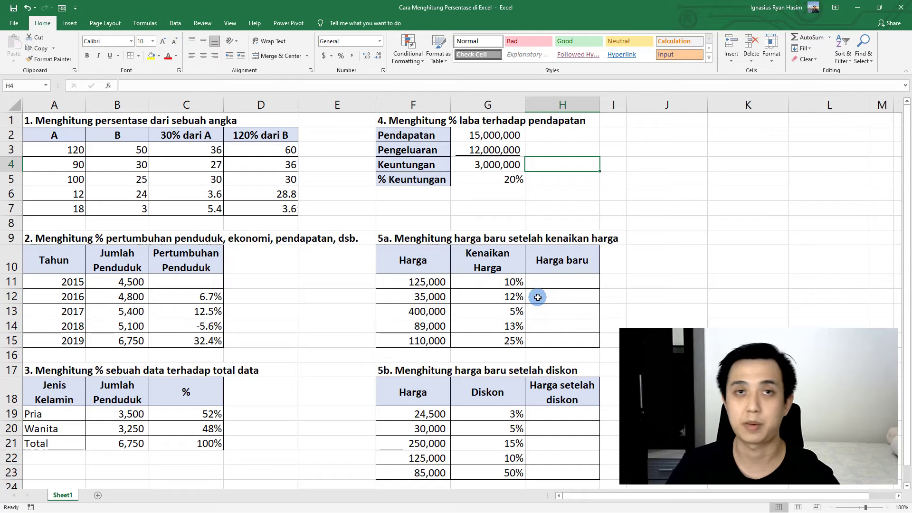
- Enter =F11+G11*F11 in H11, raising 125,000 by 10% to 137,500, and review it
click(556, 280)
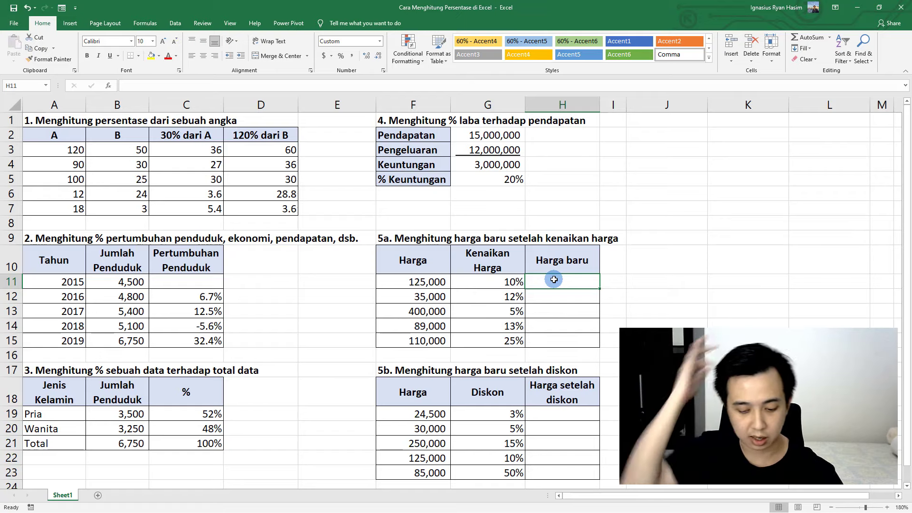
text(=)
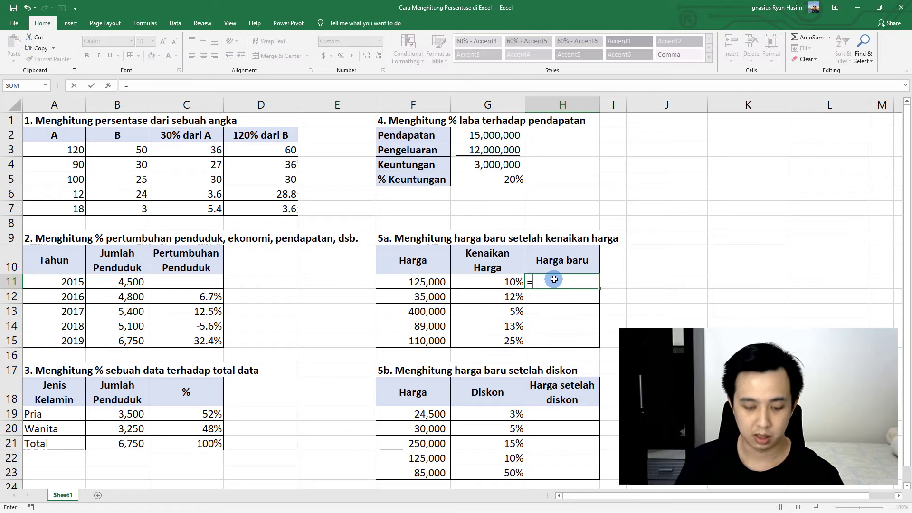
click(413, 283)
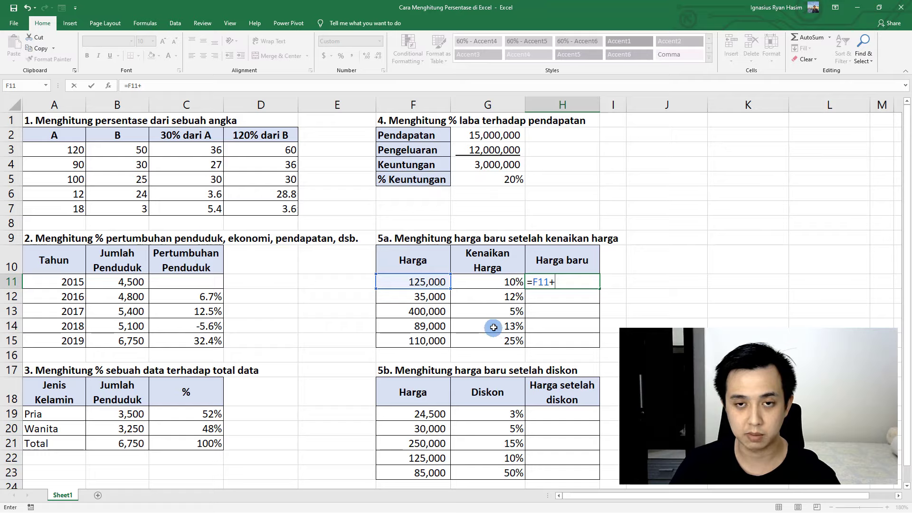
click(499, 281)
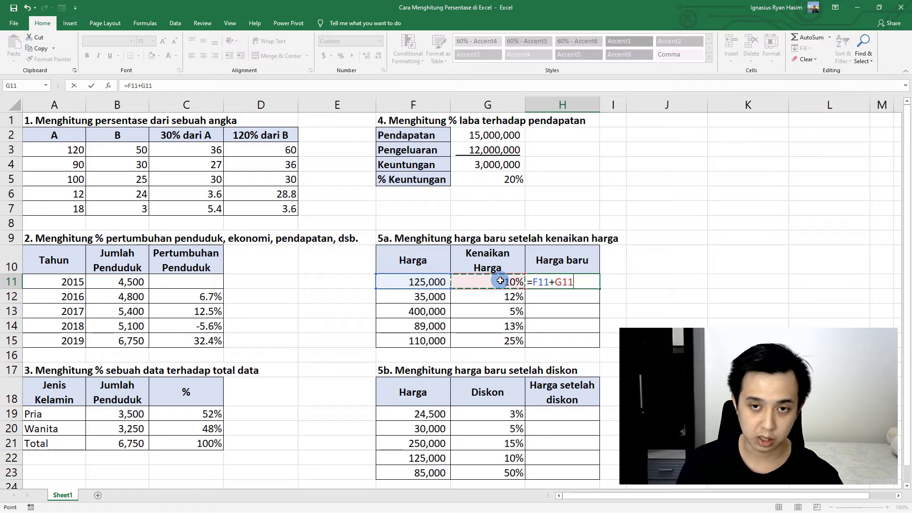
click(437, 281)
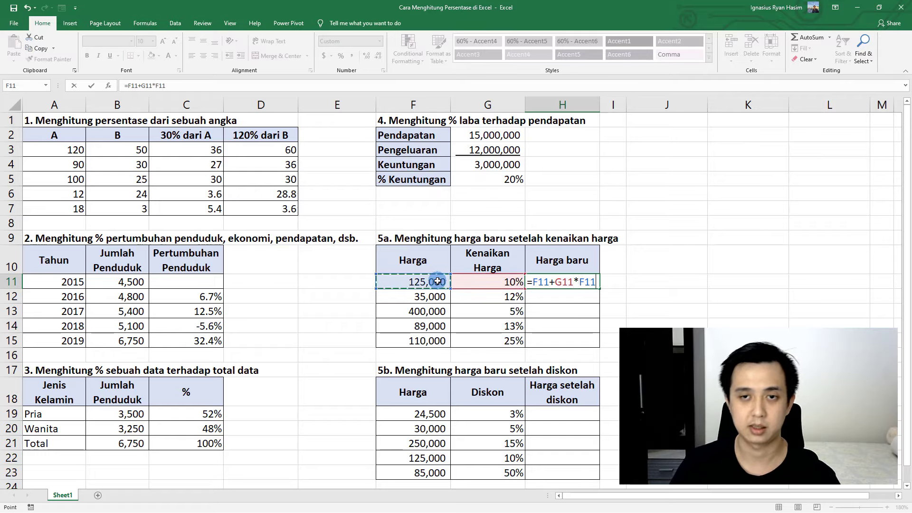
key(Return)
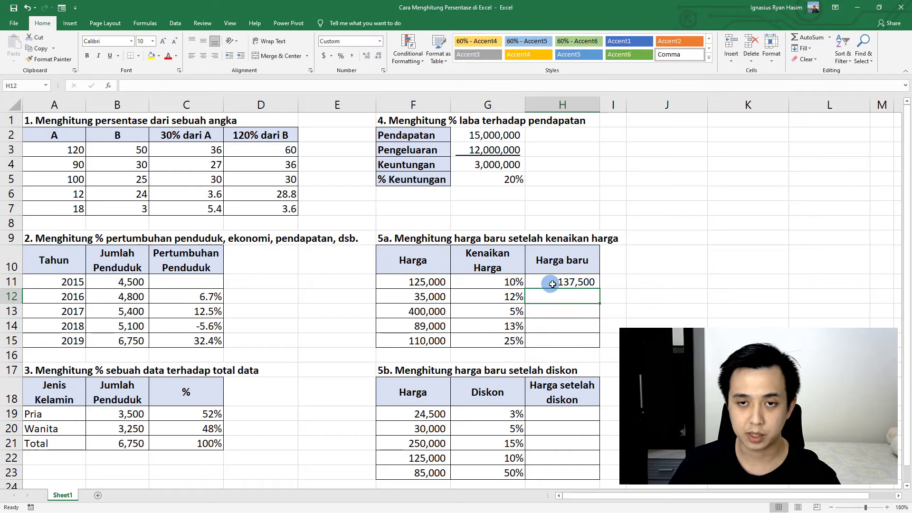
click(569, 283)
double_click(568, 283)
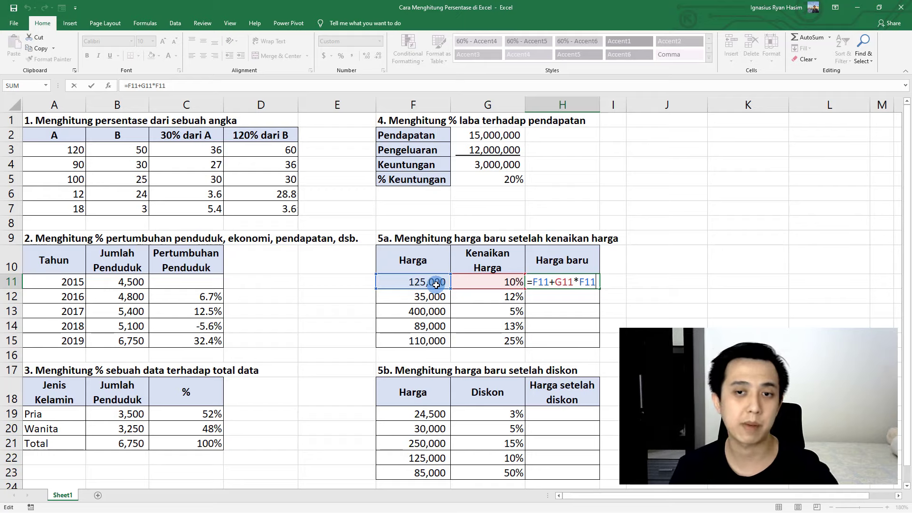
key(ctrl+Return)
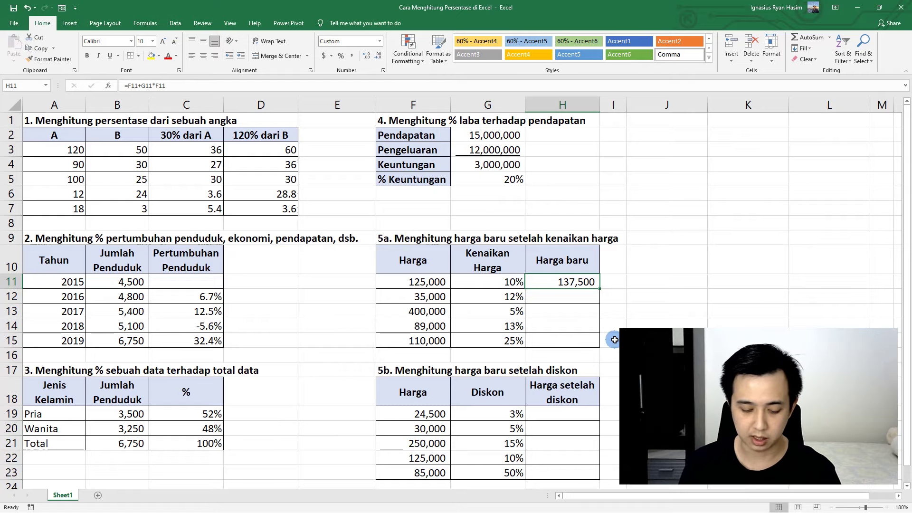
- Rewrite H11's formula as =F11*(1+G11), giving 137,500
key(F2)
key(BackSpace)
key(BackSpace)
key(BackSpace)
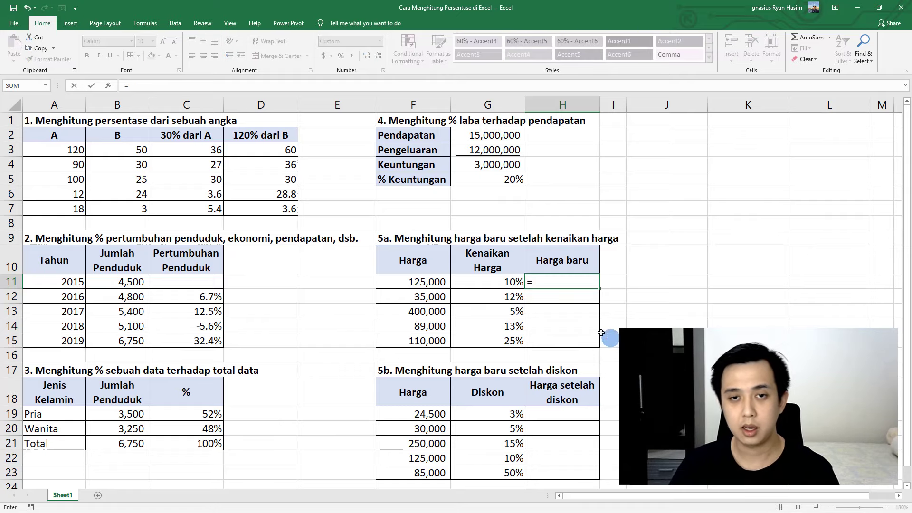
click(442, 282)
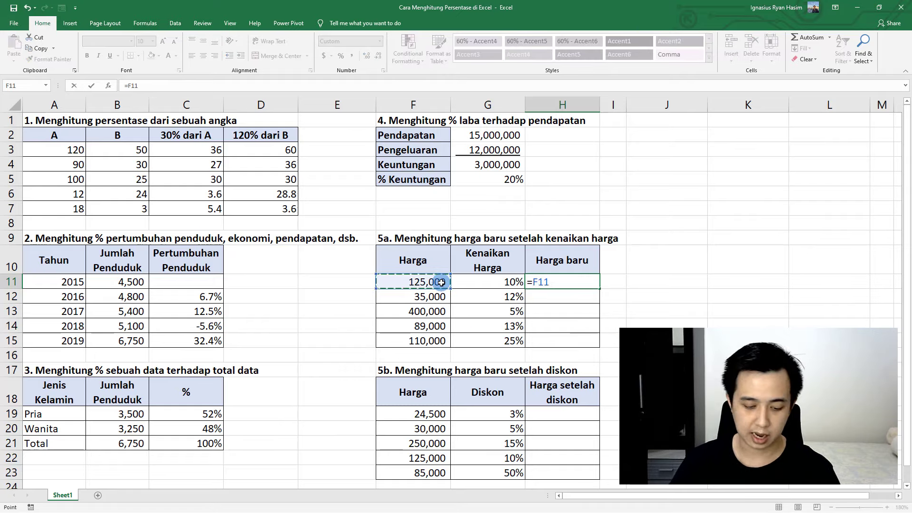
text(*()
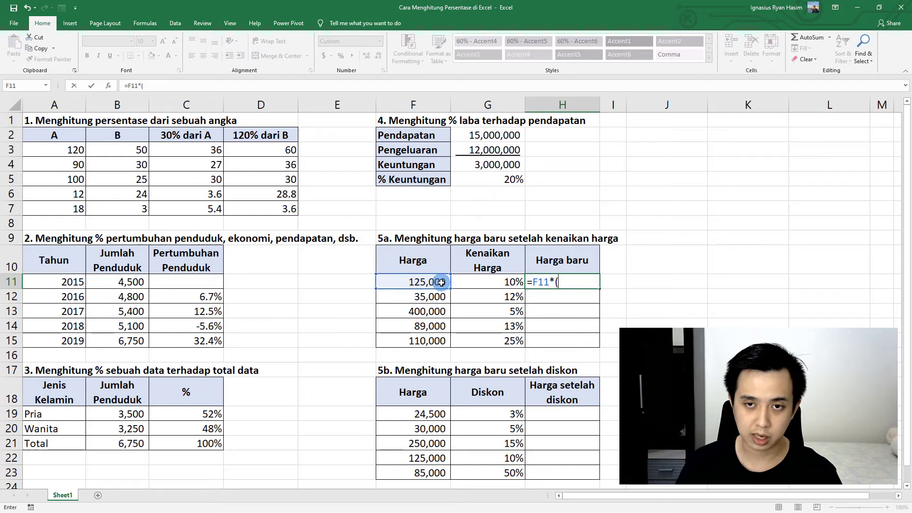
text(1+)
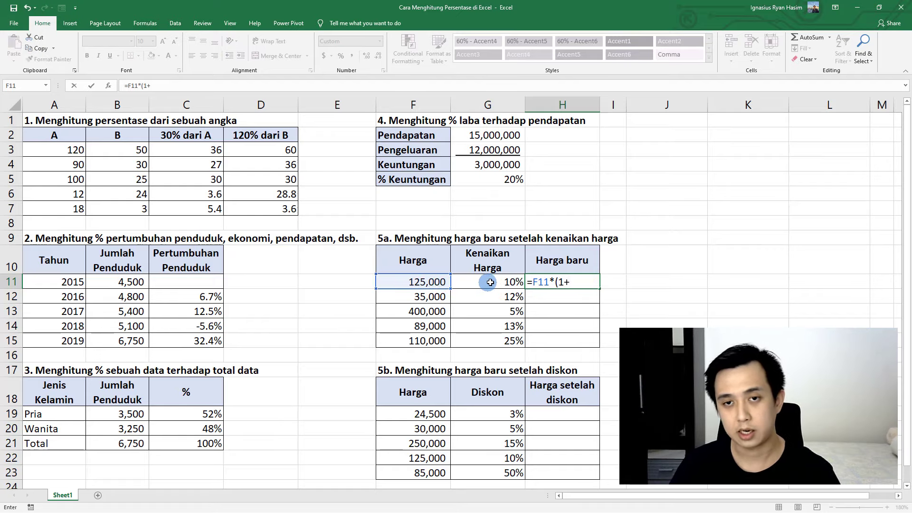
click(491, 282)
text())
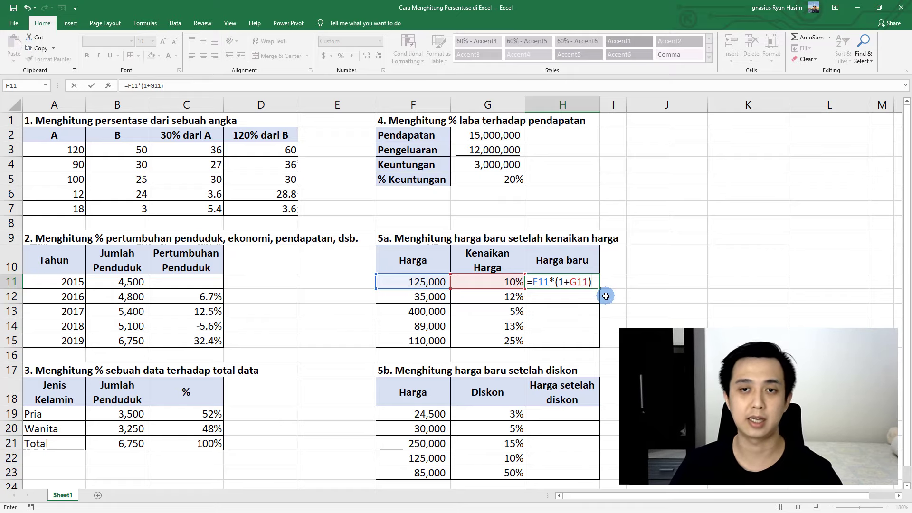
key(Return)
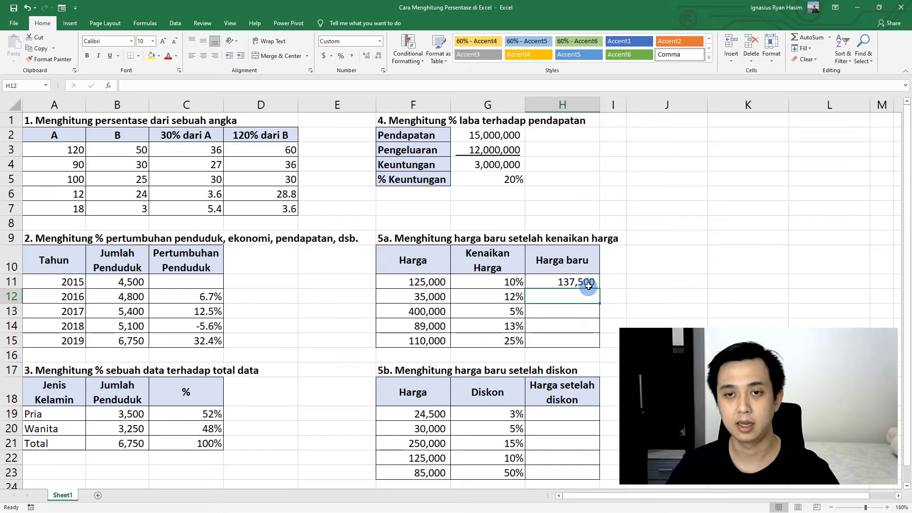
- Review the H11 formula without changes and leave H11 selected
click(588, 285)
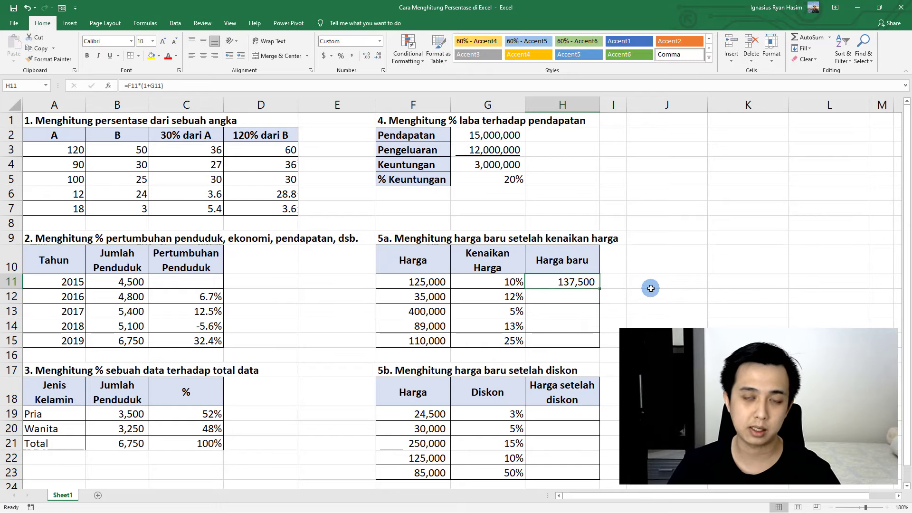
key(F2)
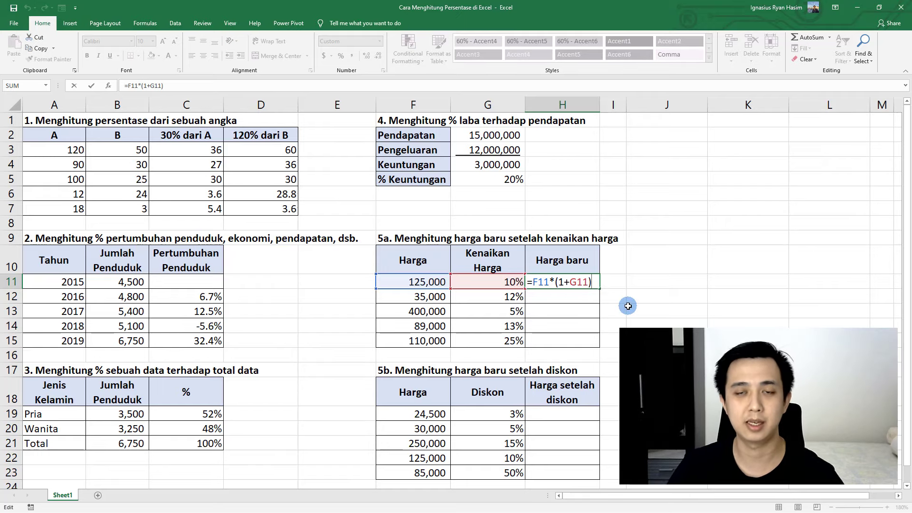
key(Return)
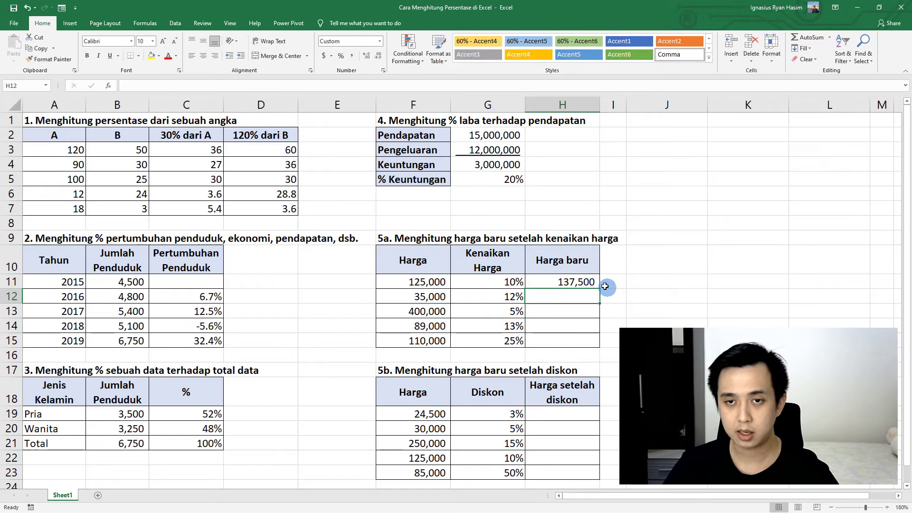
click(594, 283)
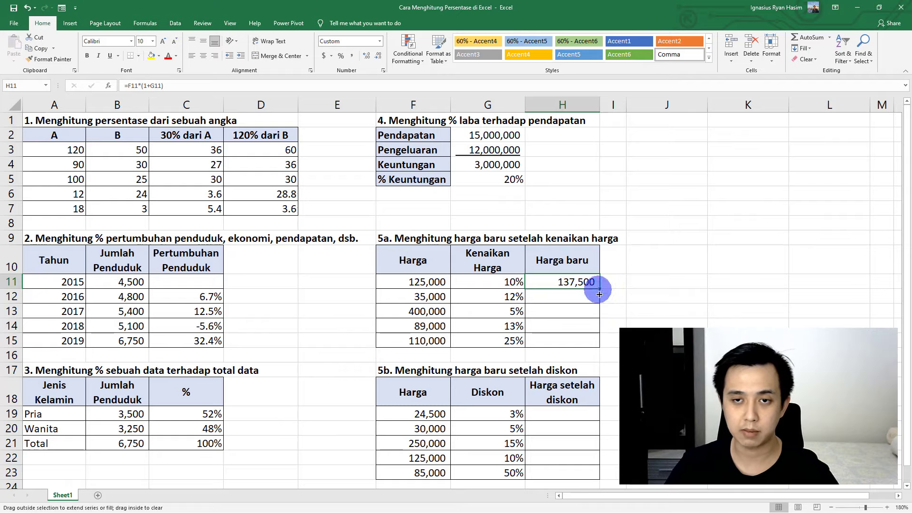
- Copy H11's formula down to H15 and inspect the copied formulas in H12 and H13
drag(599, 290, 599, 342)
click(635, 310)
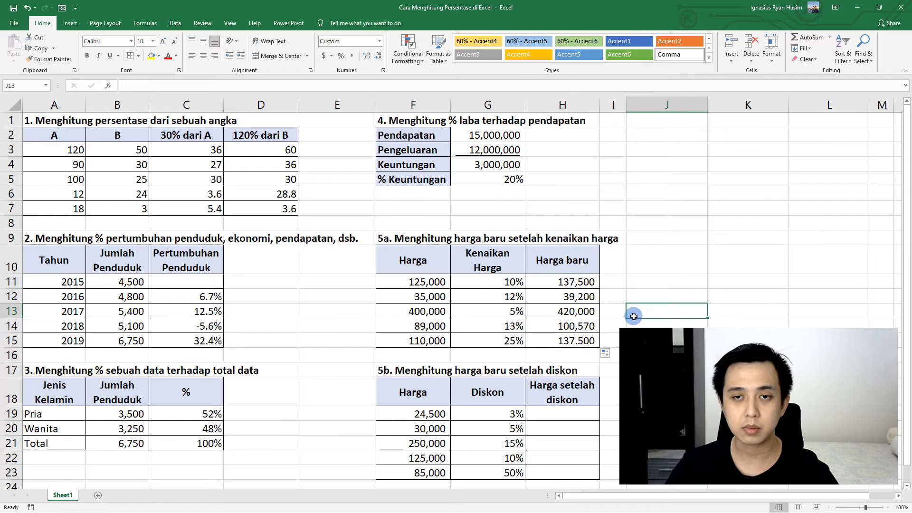
double_click(581, 297)
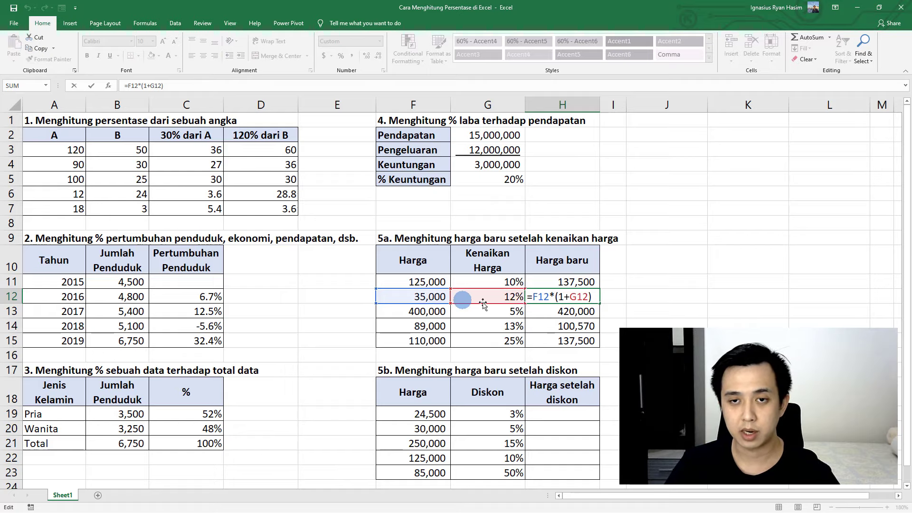
click(565, 299)
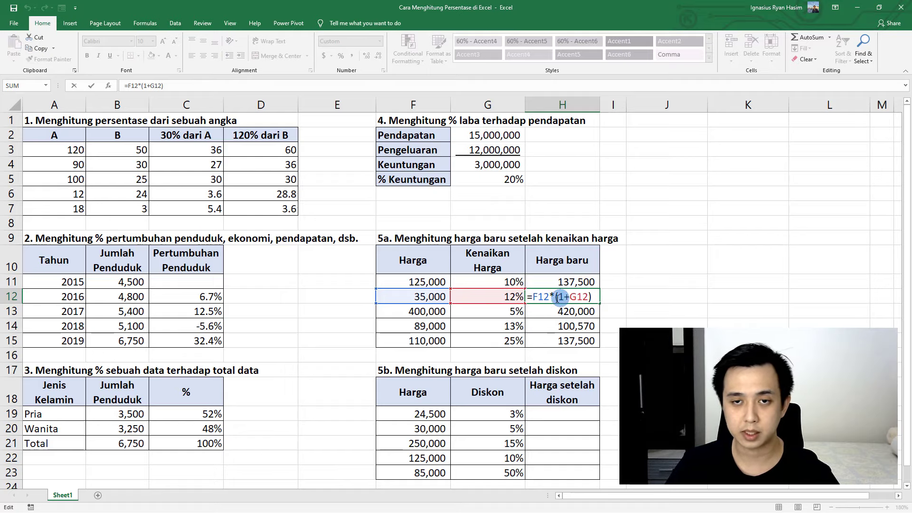
click(558, 297)
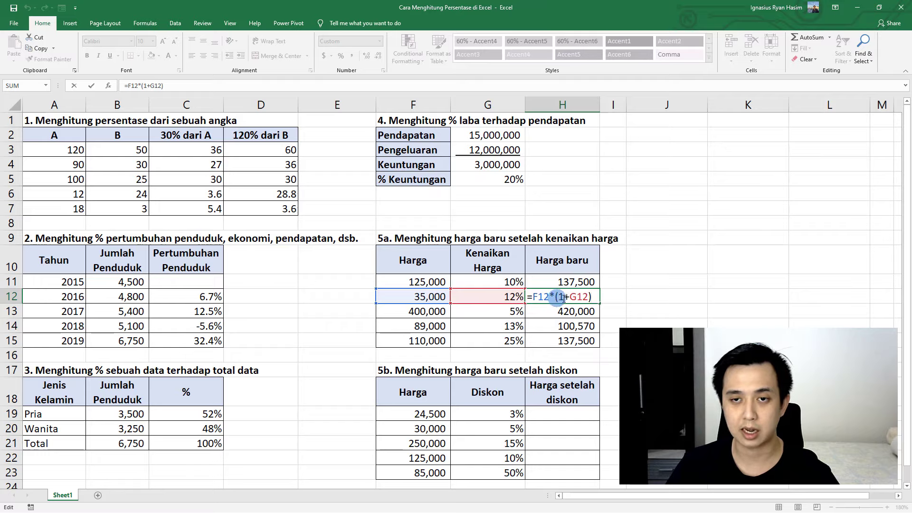
click(565, 297)
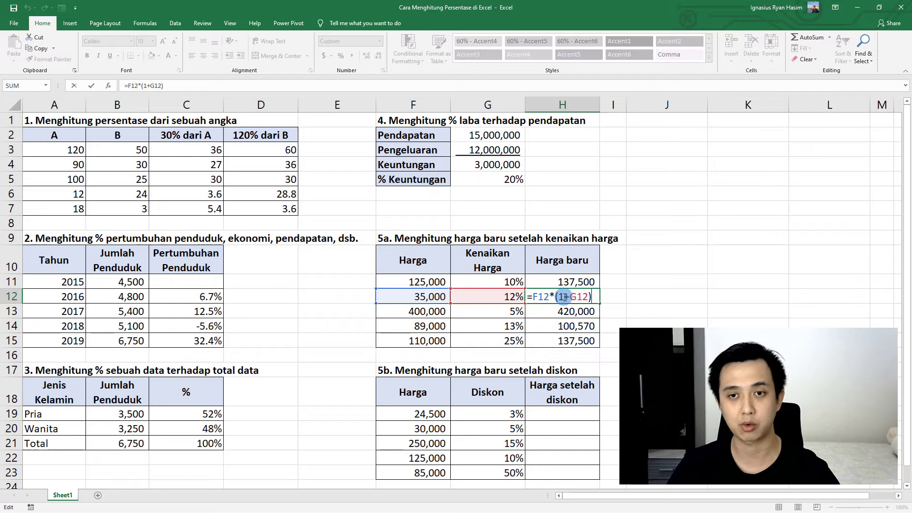
key(Return)
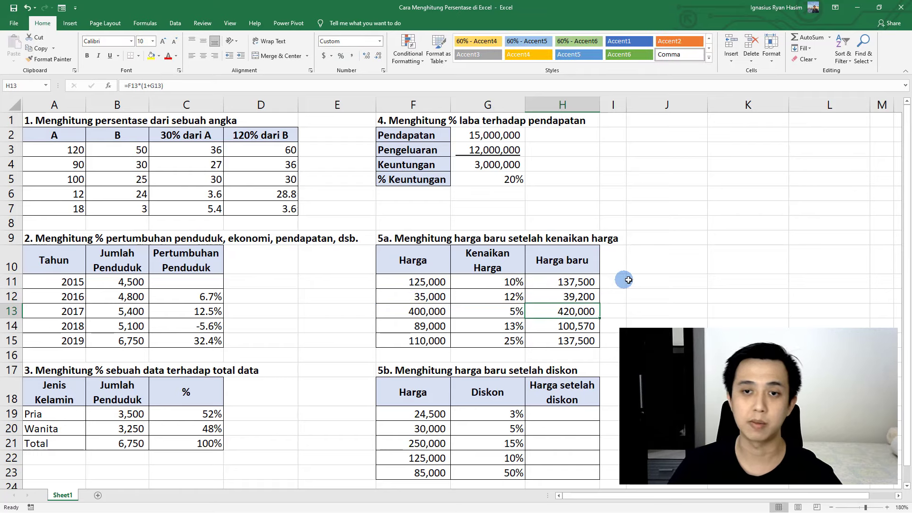
double_click(580, 304)
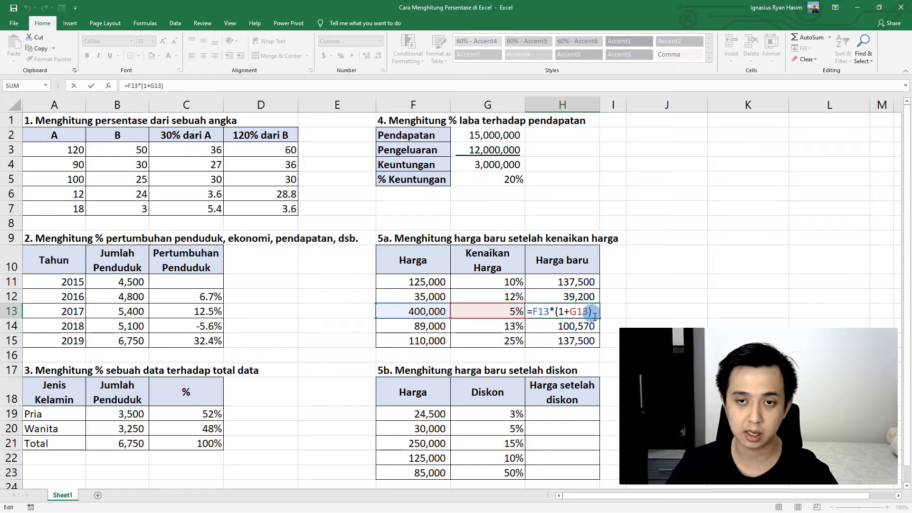
- Enter =F19*(1-G19) in H19 to get the 23,765 discounted price
key(Return)
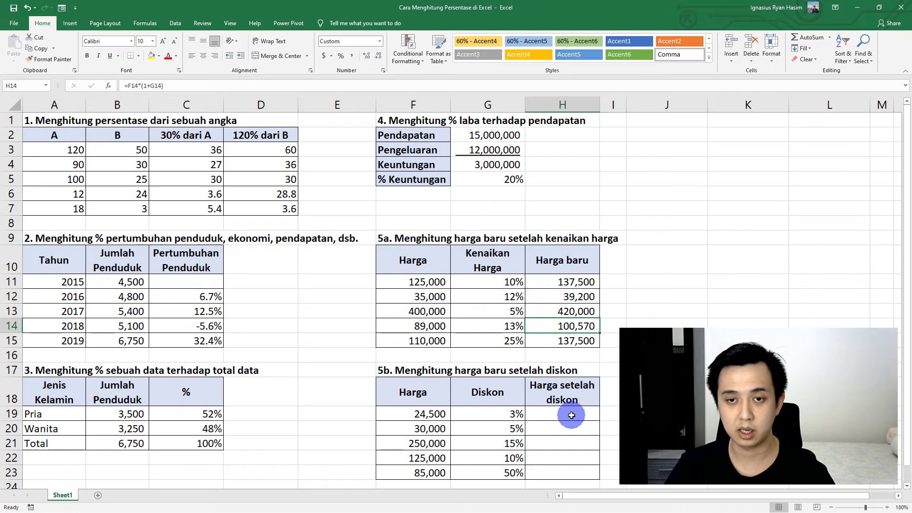
click(572, 415)
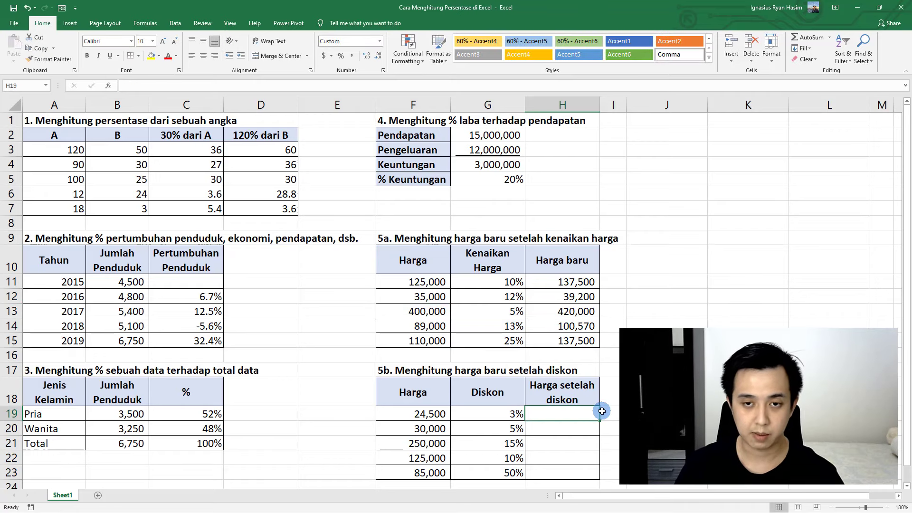
text(=)
key(Left)
key(Left)
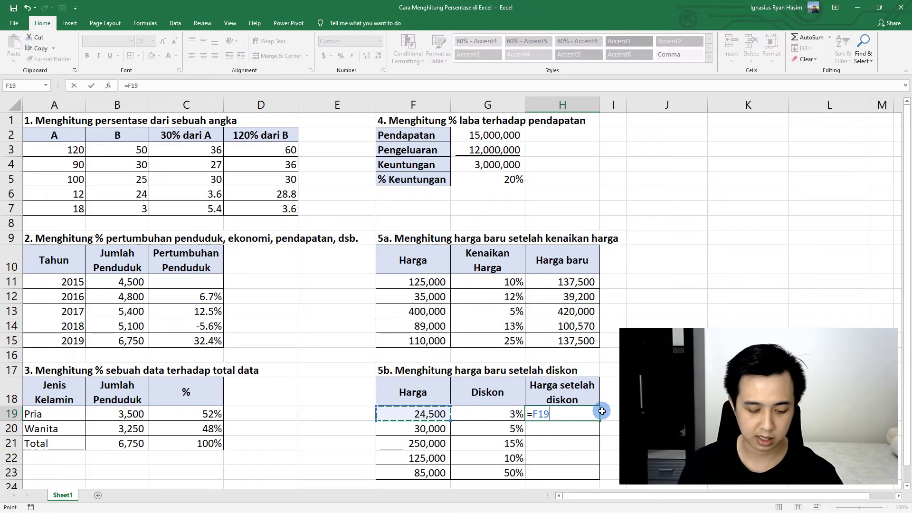
text(*(1)
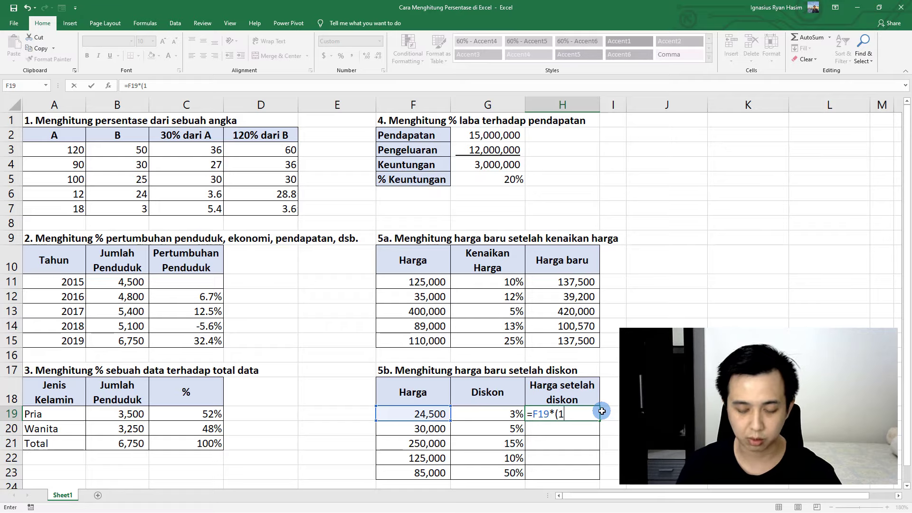
text(-)
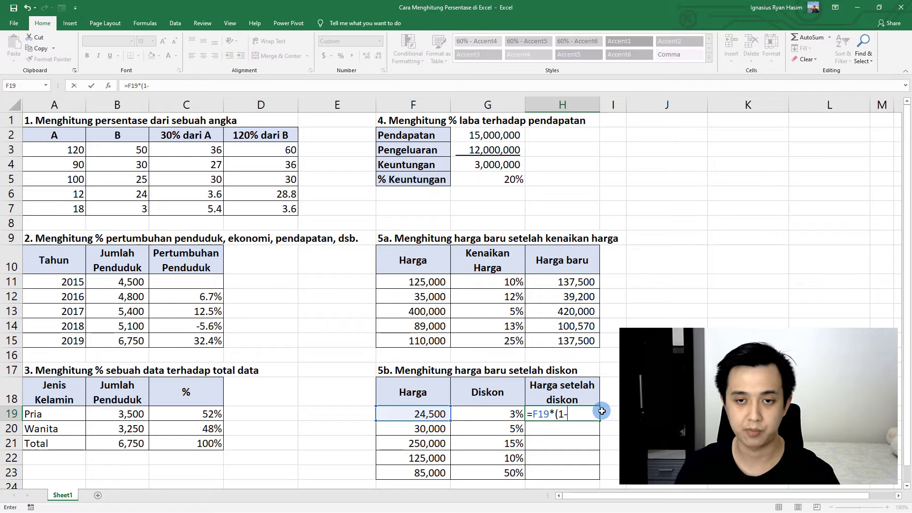
click(485, 414)
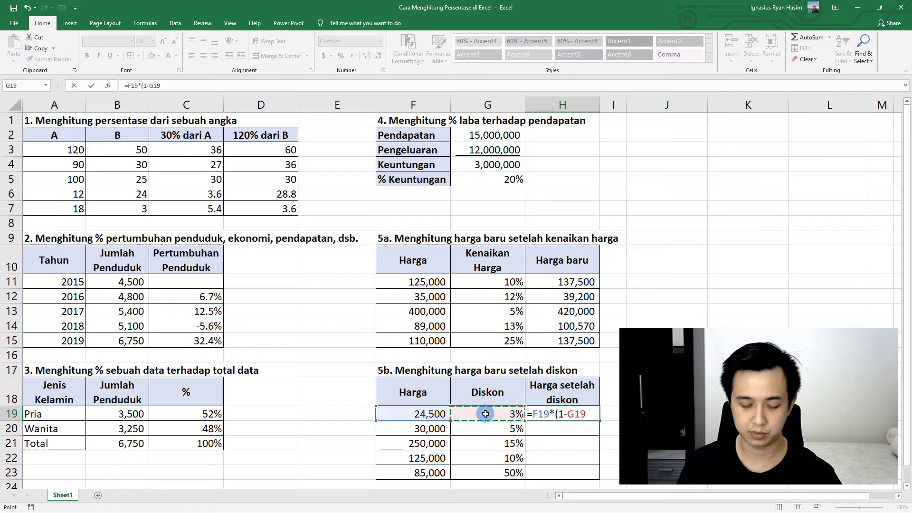
text())
key(Return)
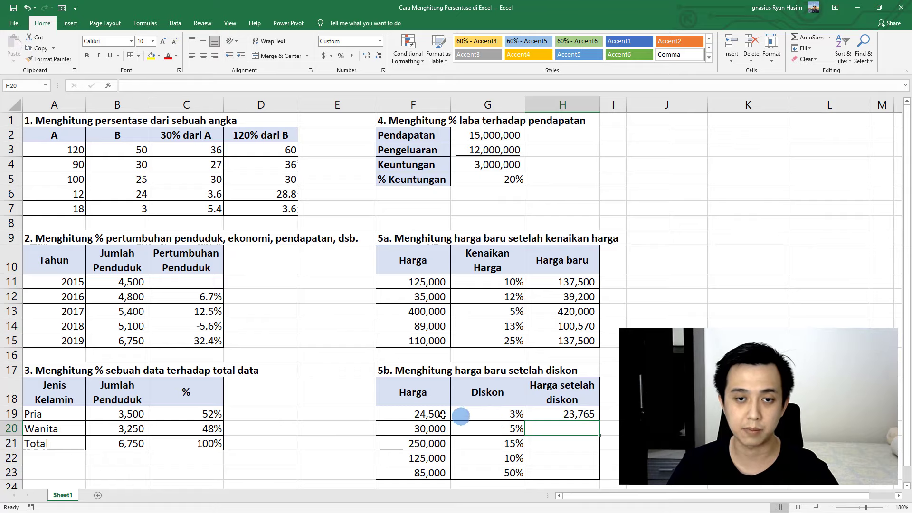
click(568, 415)
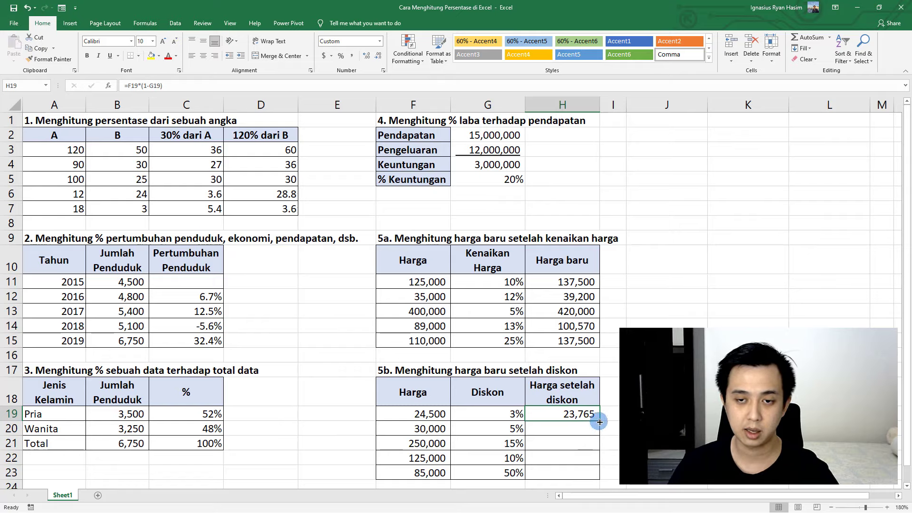
- Copy H19's formula down to H23 and verify =F23*(1-G23) in H23
drag(600, 422, 597, 473)
key(Right)
key(Right)
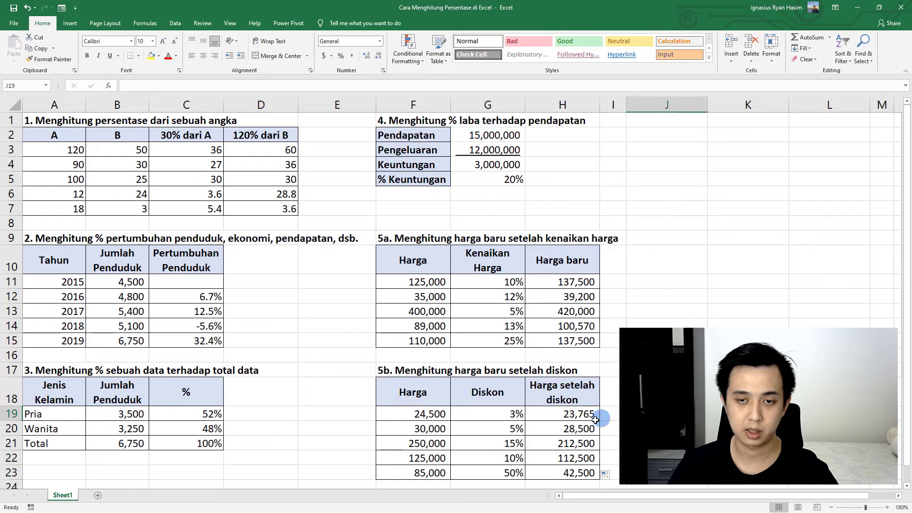
click(577, 471)
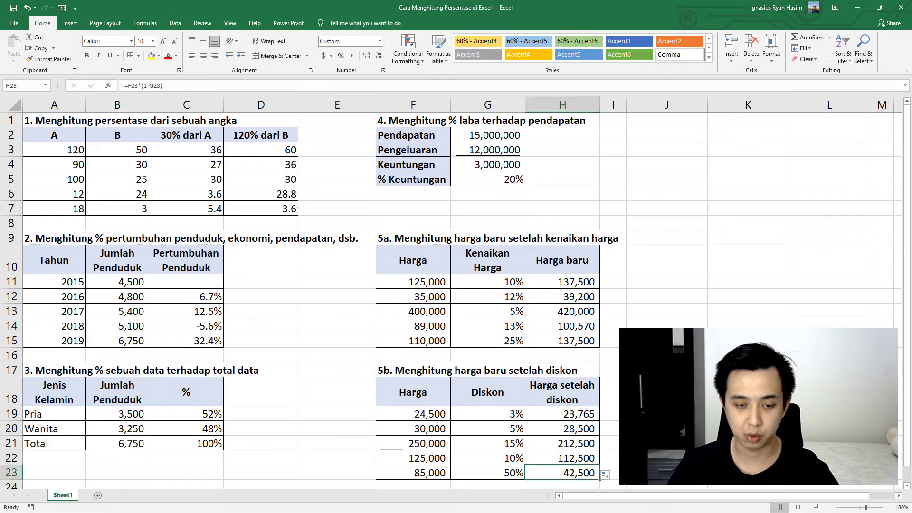
key(F2)
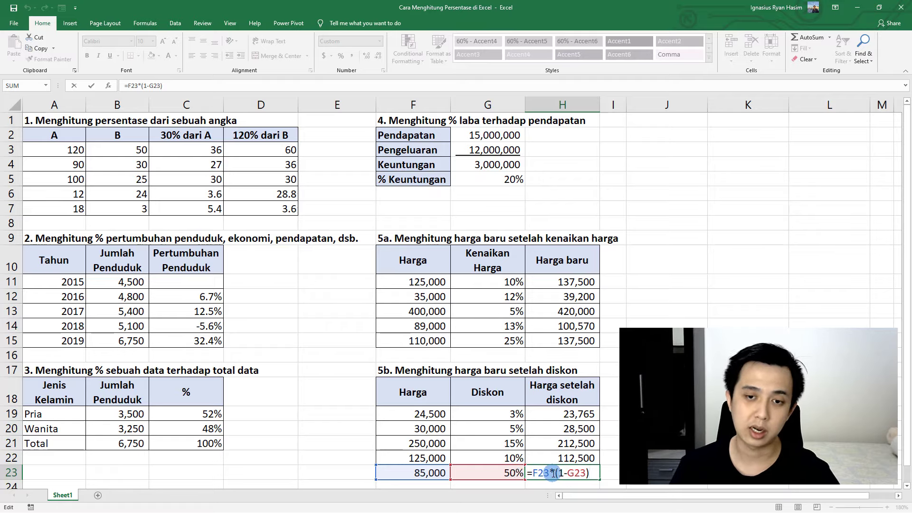
key(Return)
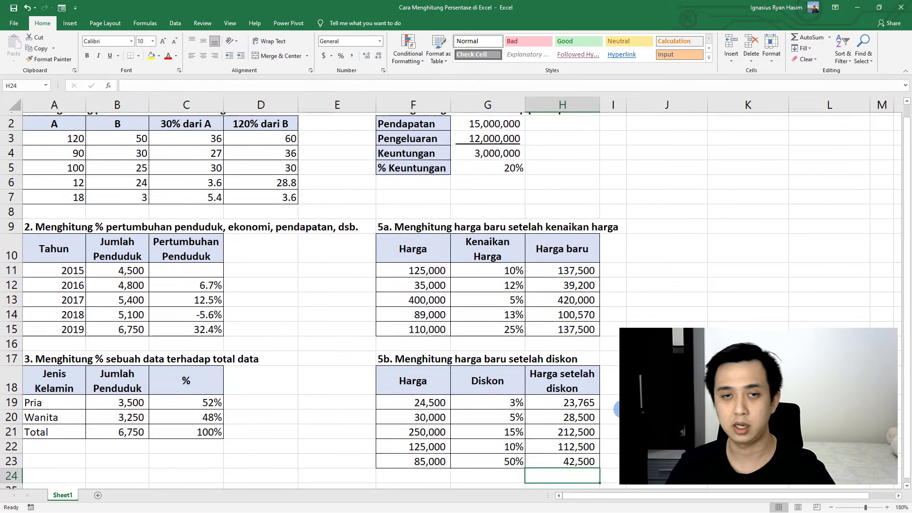
scroll(617, 408, up, 1)
click(626, 269)
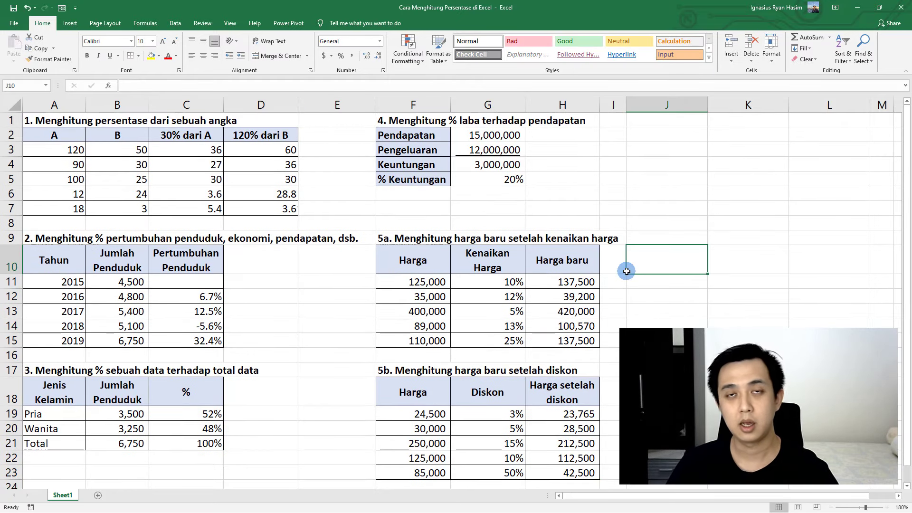